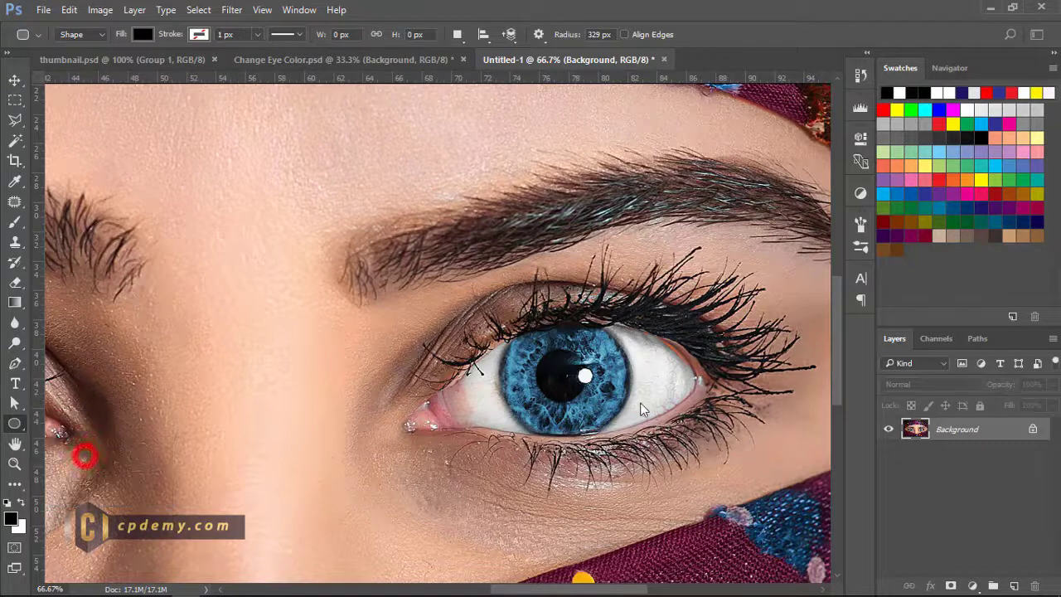
- Draw a black ellipse over the visible blue iris and stretch it to cover the iris, about 258 × 245 px
drag(506, 318, 635, 396)
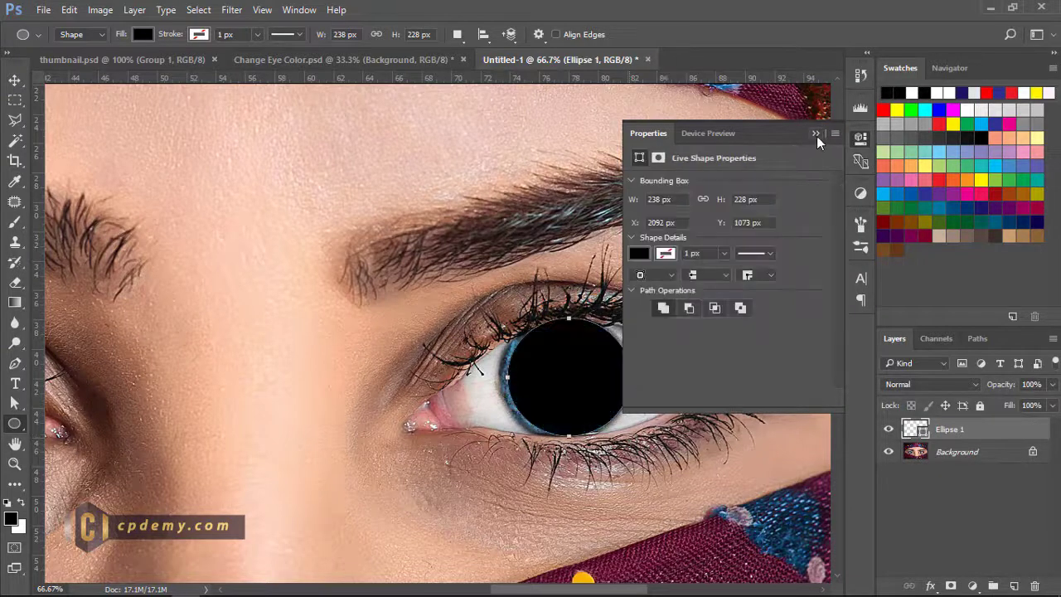
click(815, 133)
key(ctrl+t)
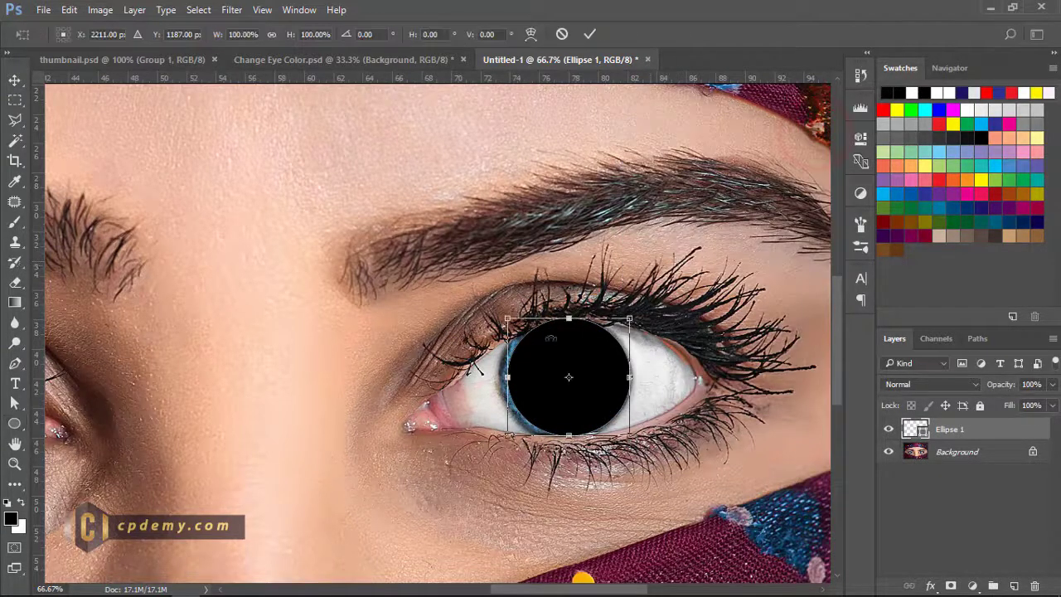
drag(506, 377, 497, 378)
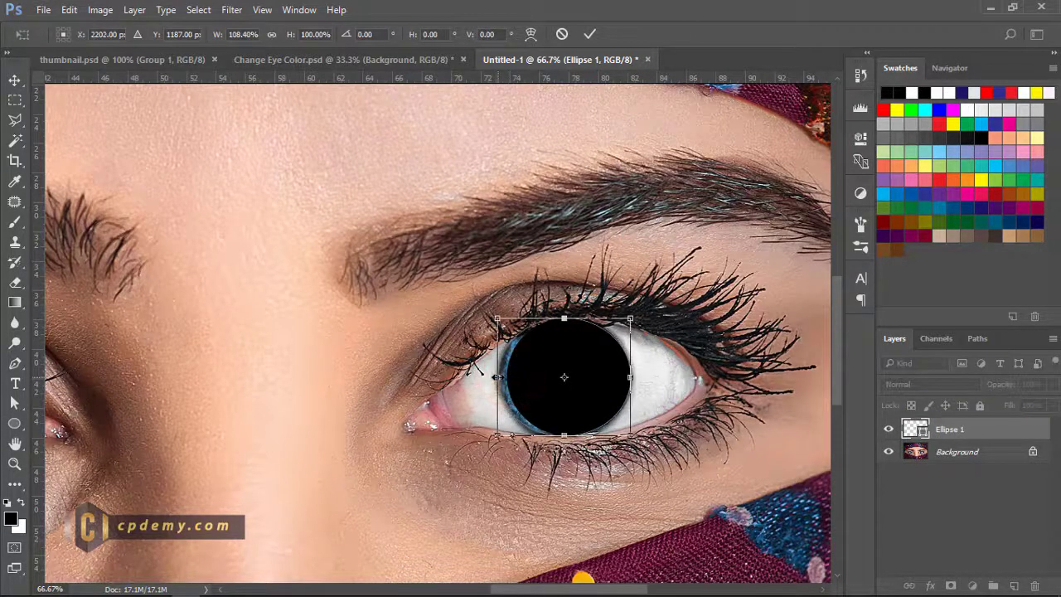
drag(563, 435, 563, 438)
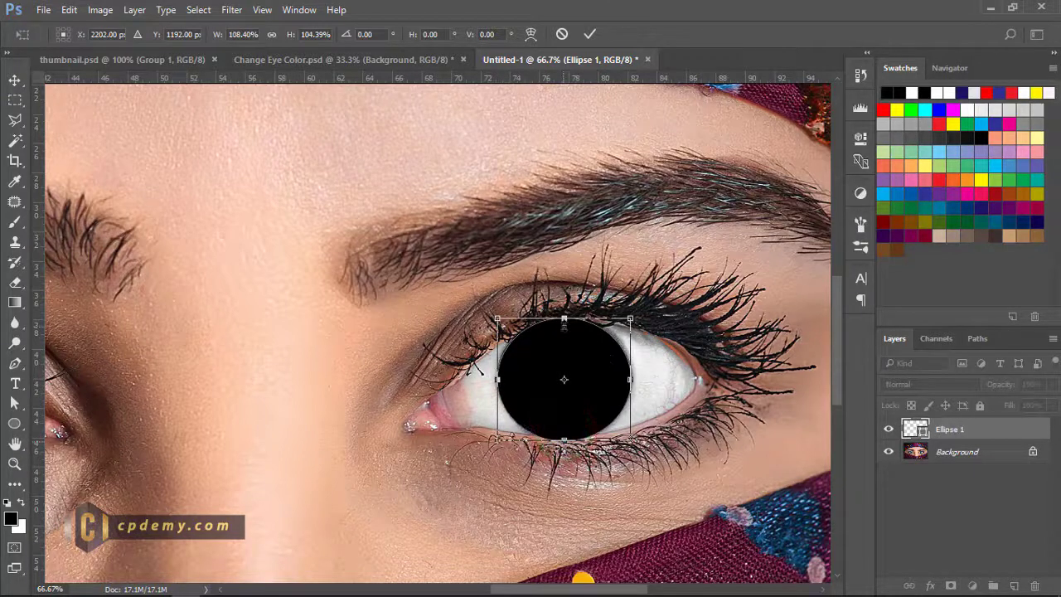
drag(563, 318, 563, 315)
key(Return)
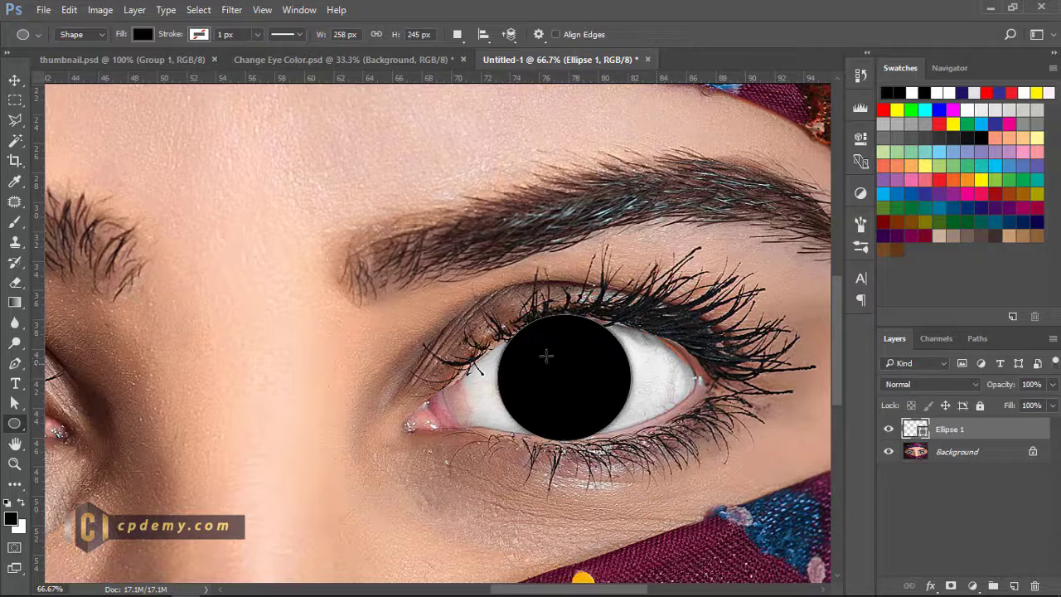
- Set the ellipse layer's fill to 0% and add a Gradient Overlay using the Spectrum preset
drag(1010, 410, 906, 419)
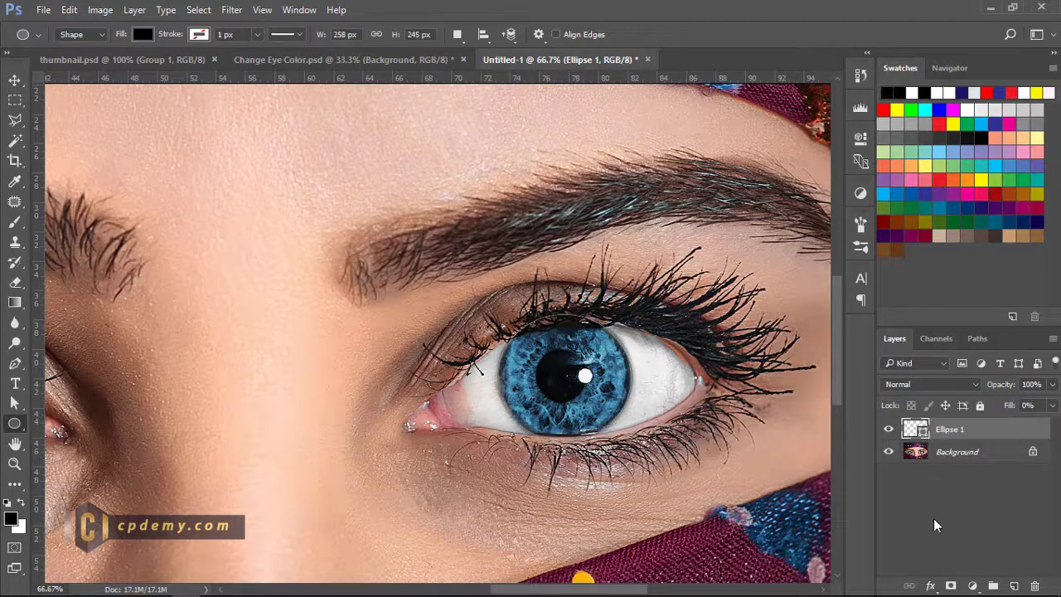
click(931, 587)
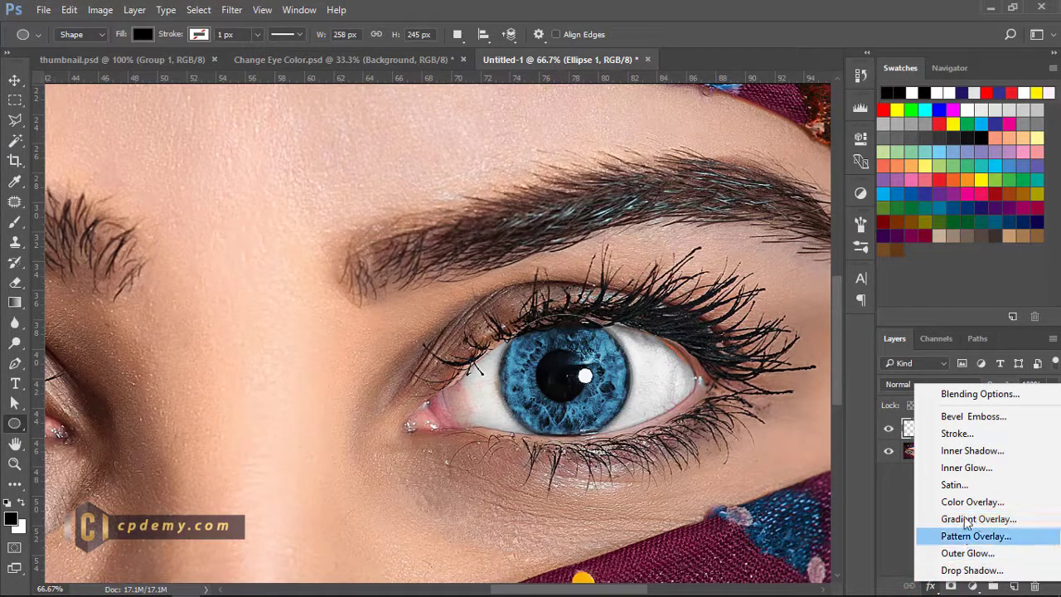
click(963, 519)
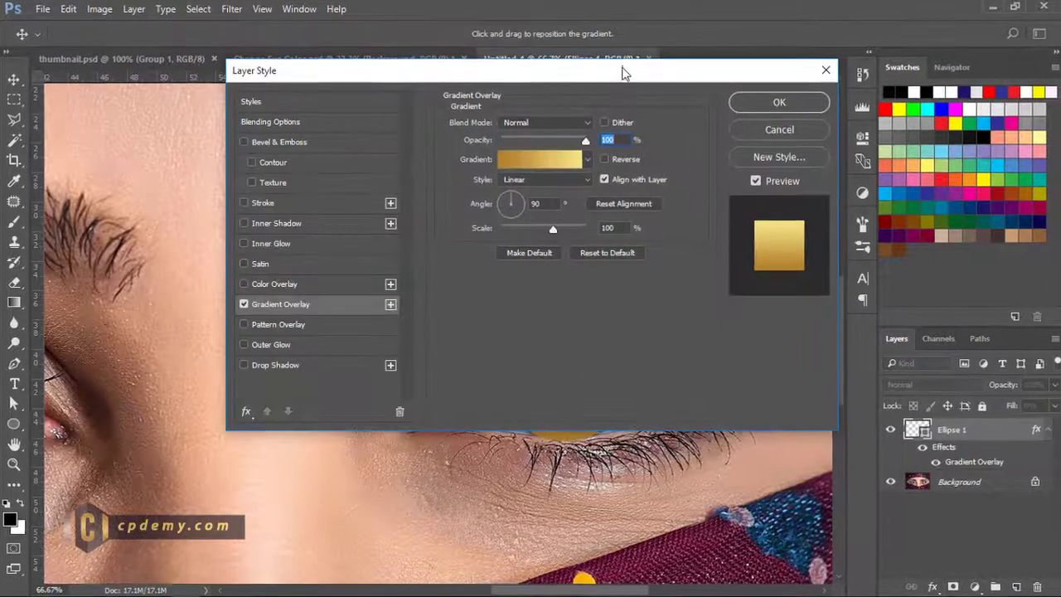
drag(625, 73, 292, 217)
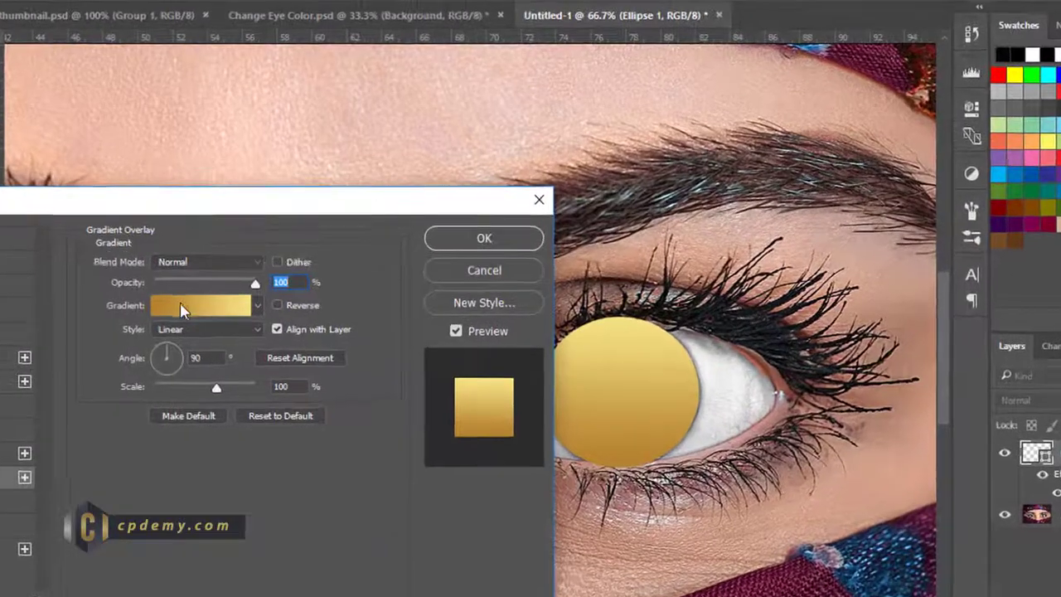
click(182, 308)
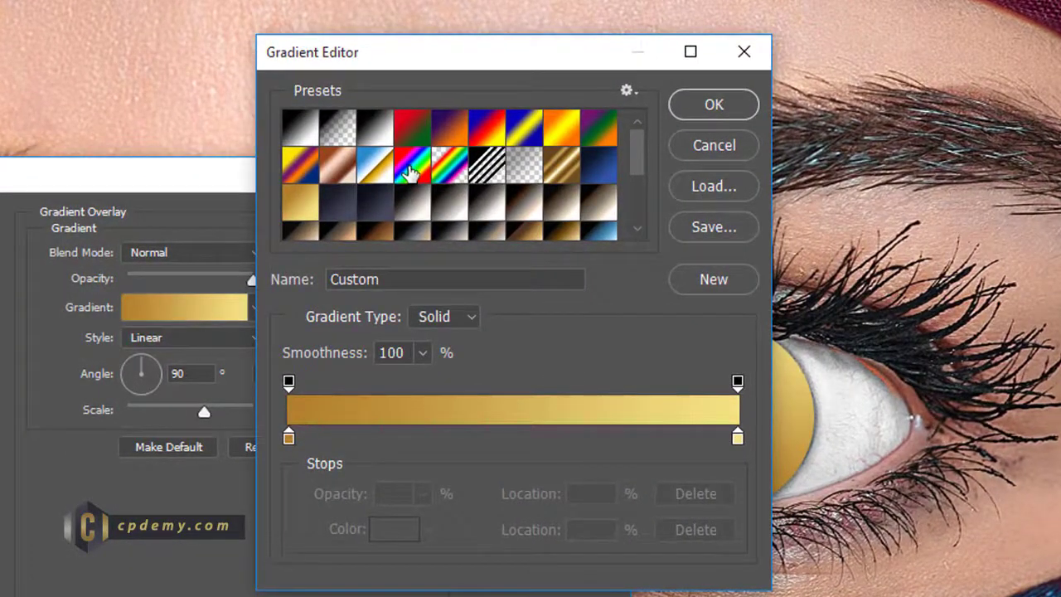
click(411, 172)
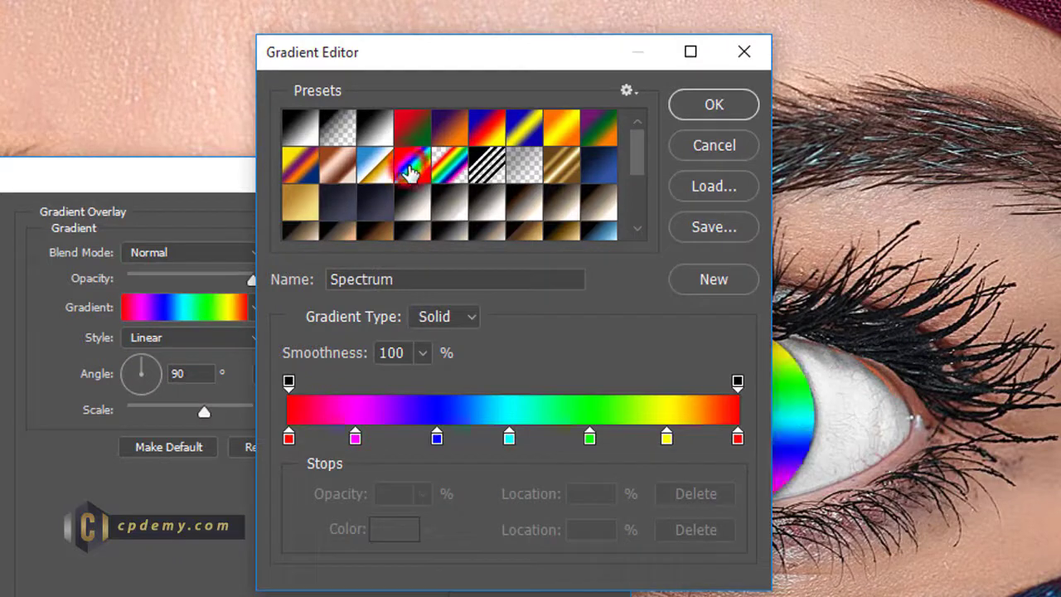
click(710, 113)
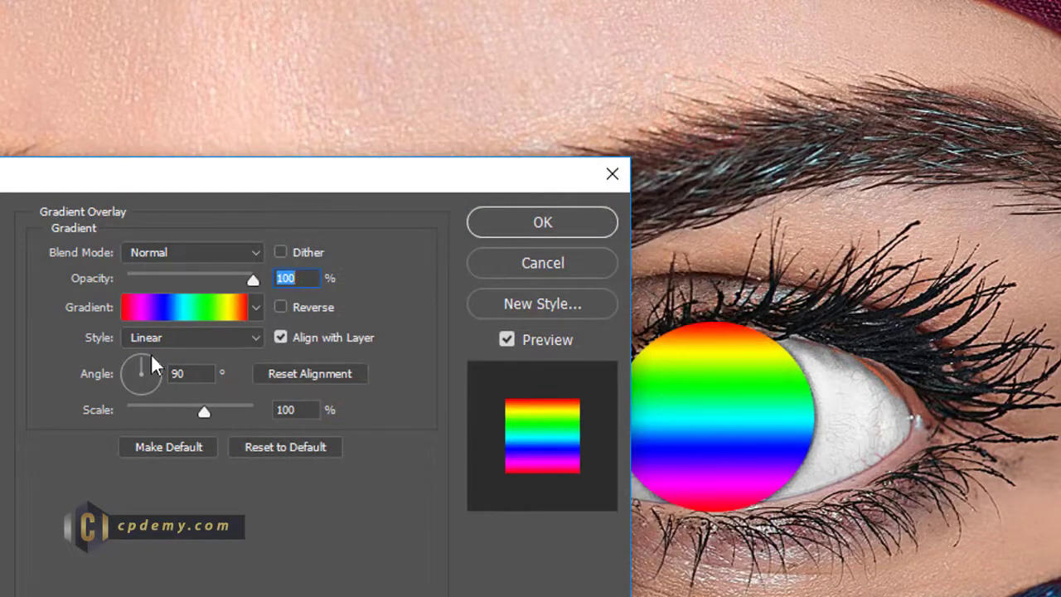
- Set the gradient overlay's style to Angle
click(155, 340)
click(165, 381)
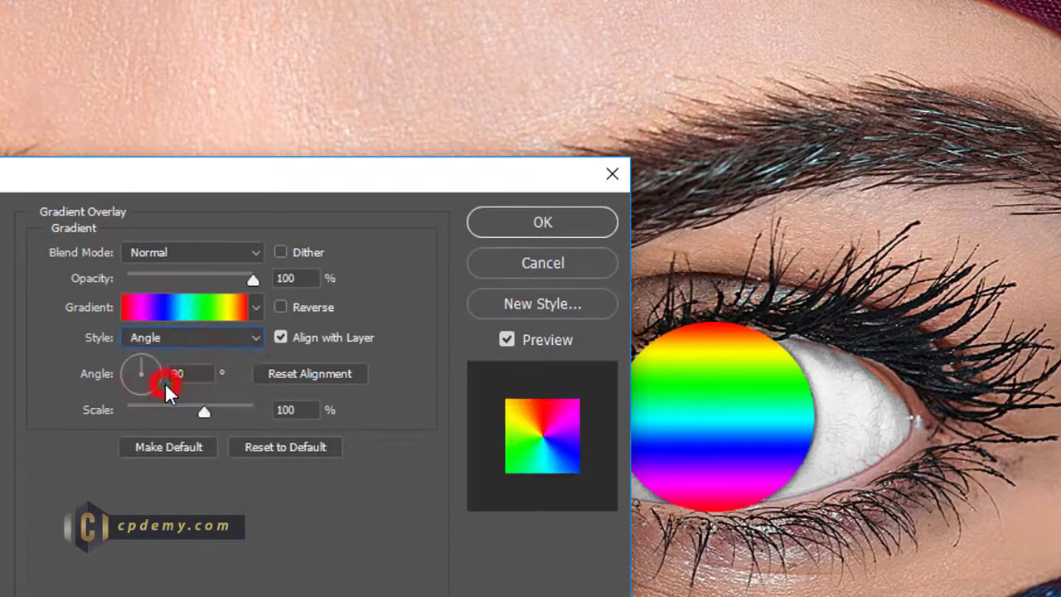
double_click(192, 373)
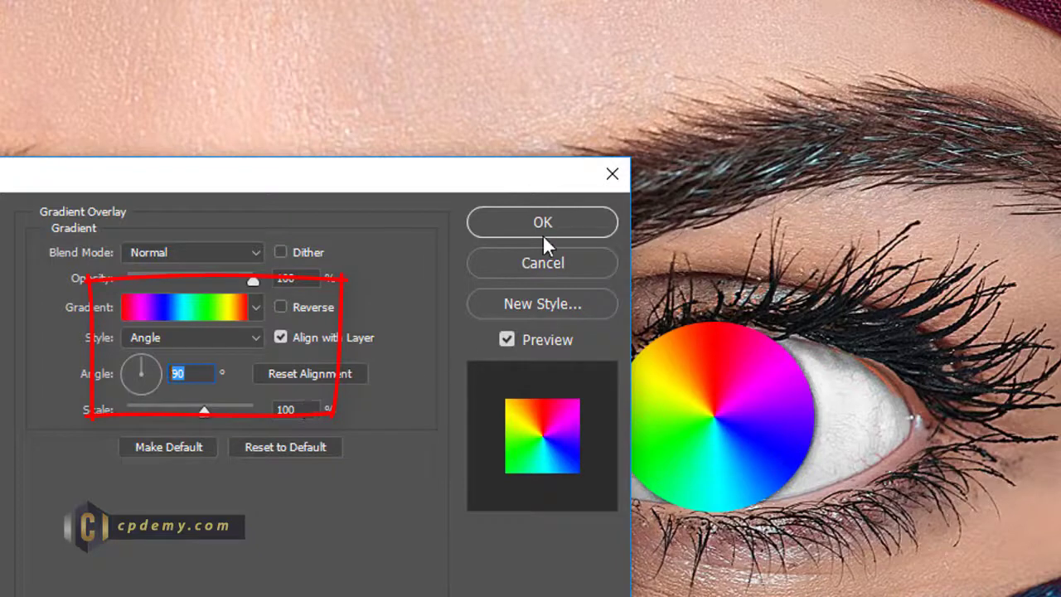
- Set the gradient overlay's blend mode to Color and apply the layer style
click(173, 252)
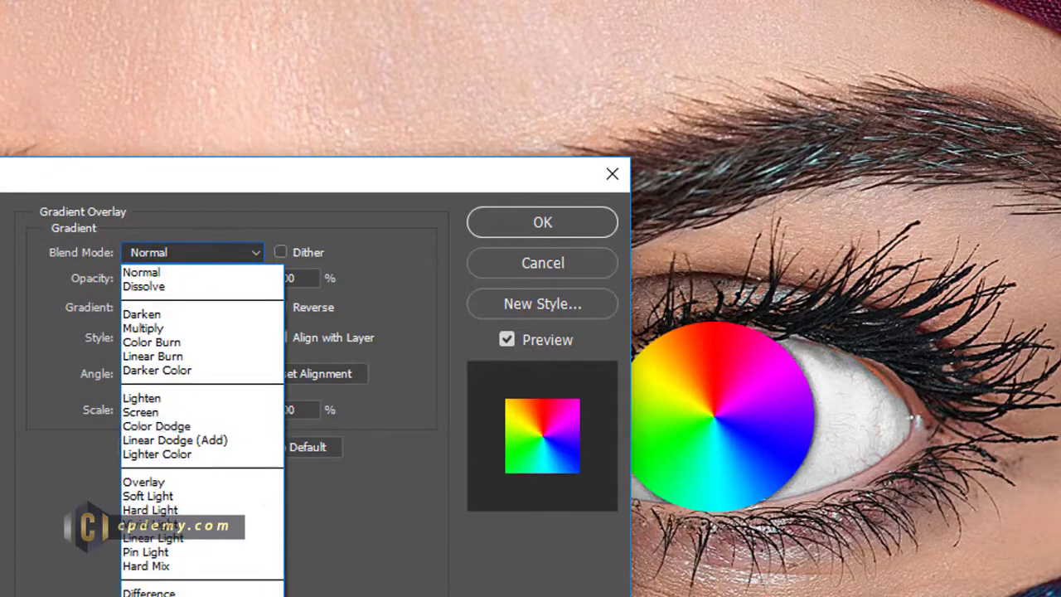
click(411, 178)
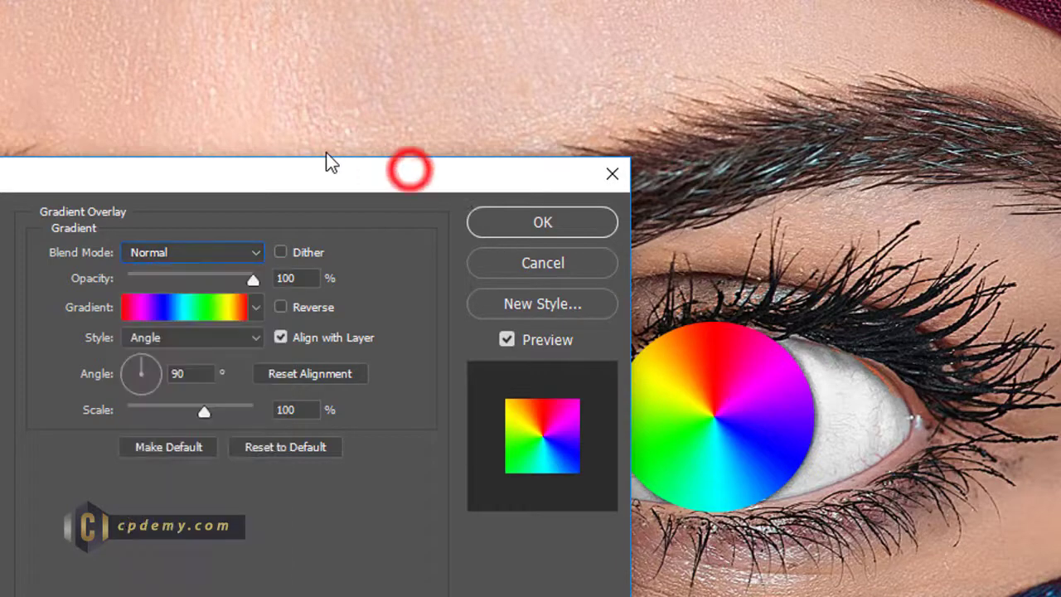
drag(337, 176, 290, 89)
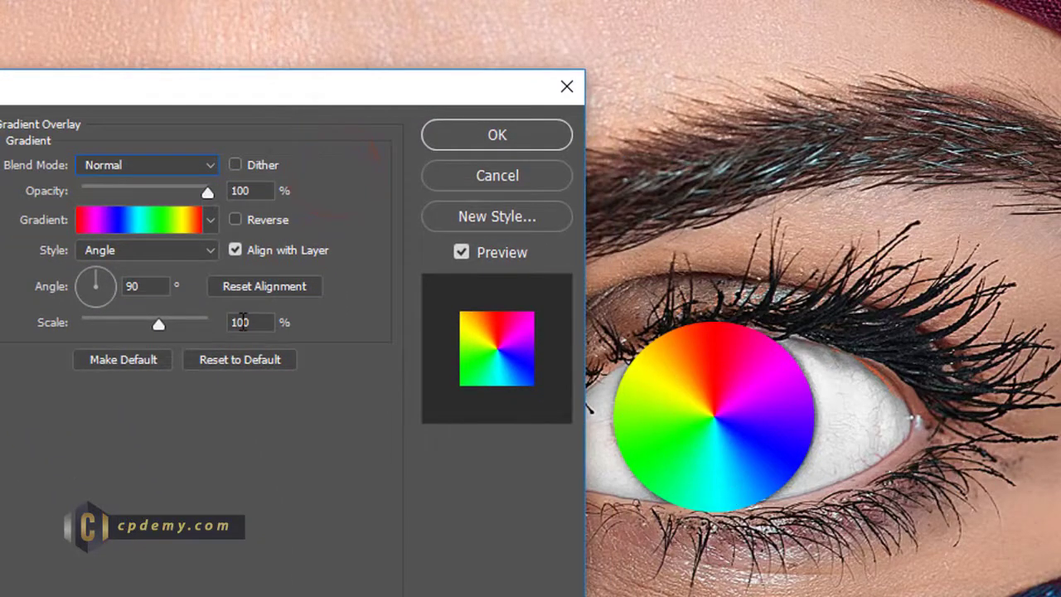
click(106, 166)
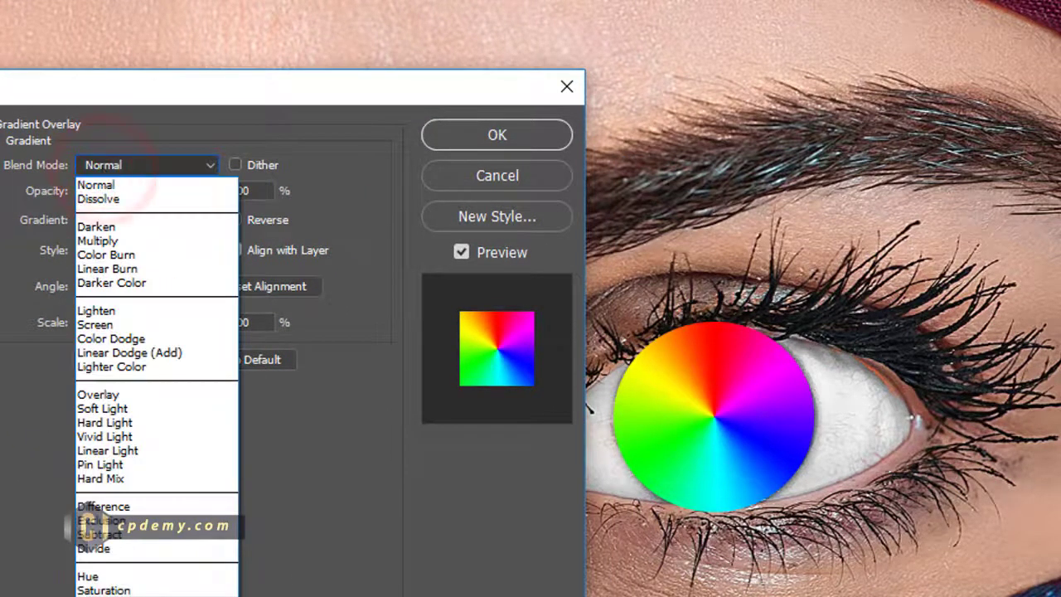
click(140, 590)
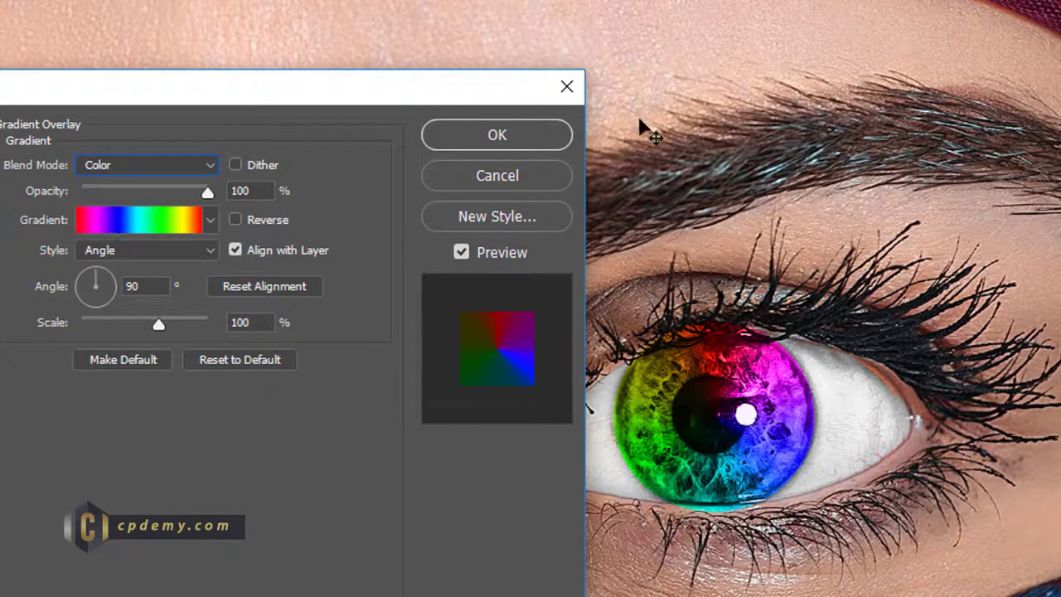
click(473, 133)
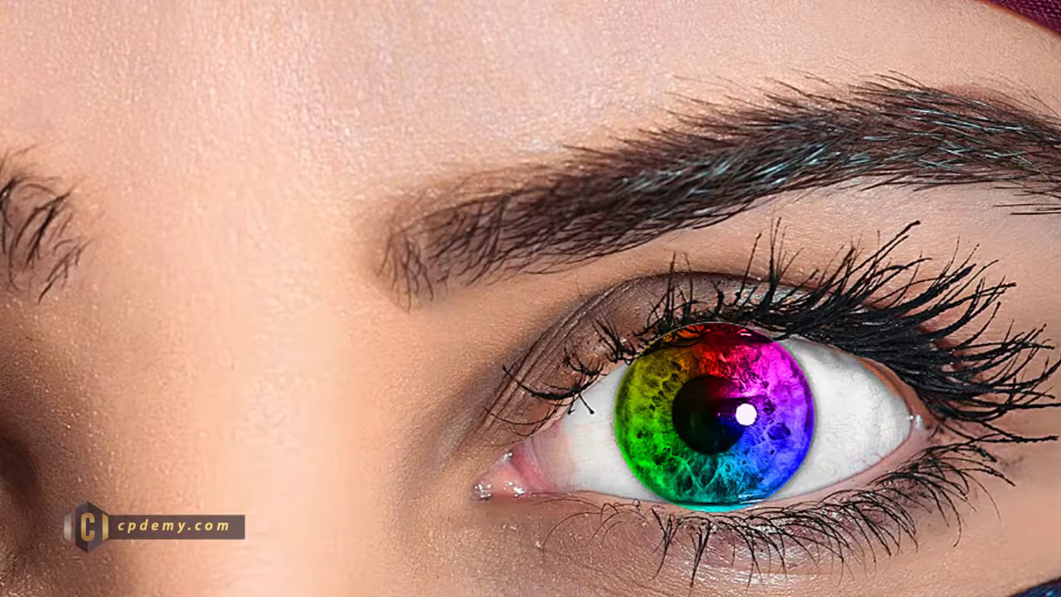
- Add a layer mask to the ellipse layer and activate the Brush tool for painting on it
click(787, 450)
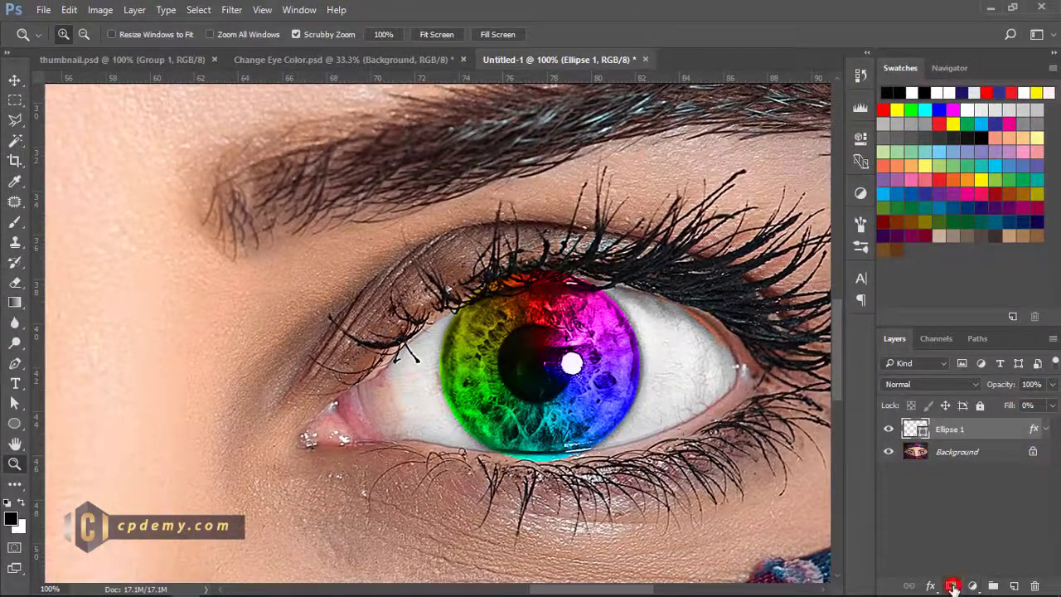
click(953, 586)
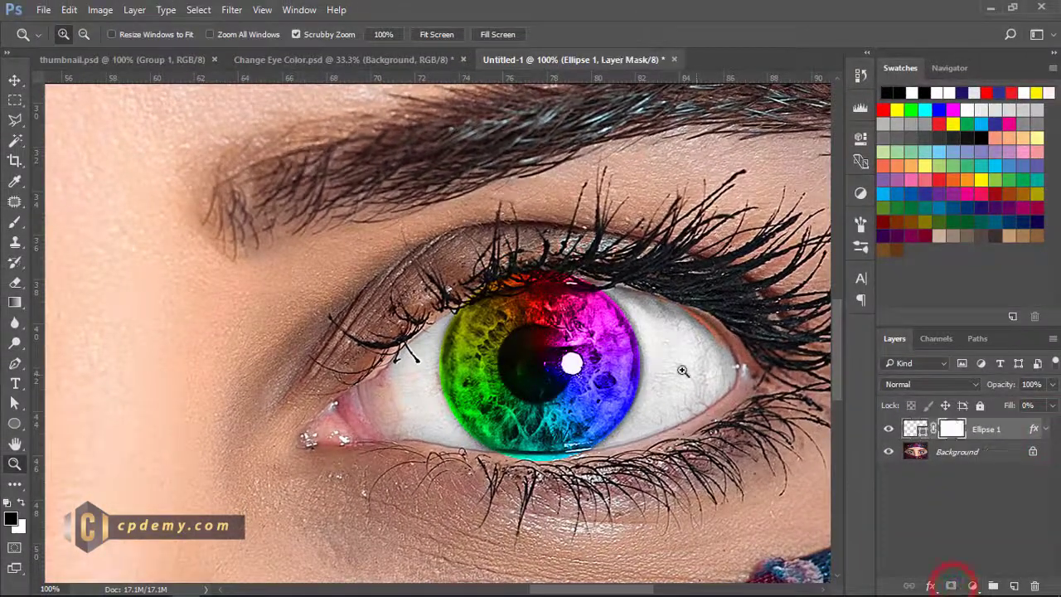
key(b)
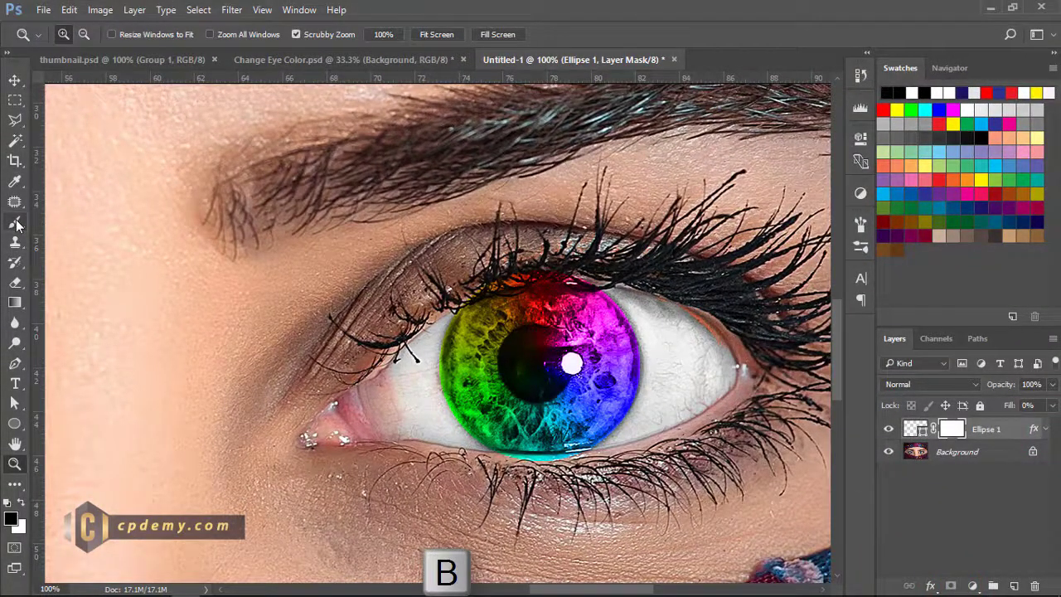
click(15, 222)
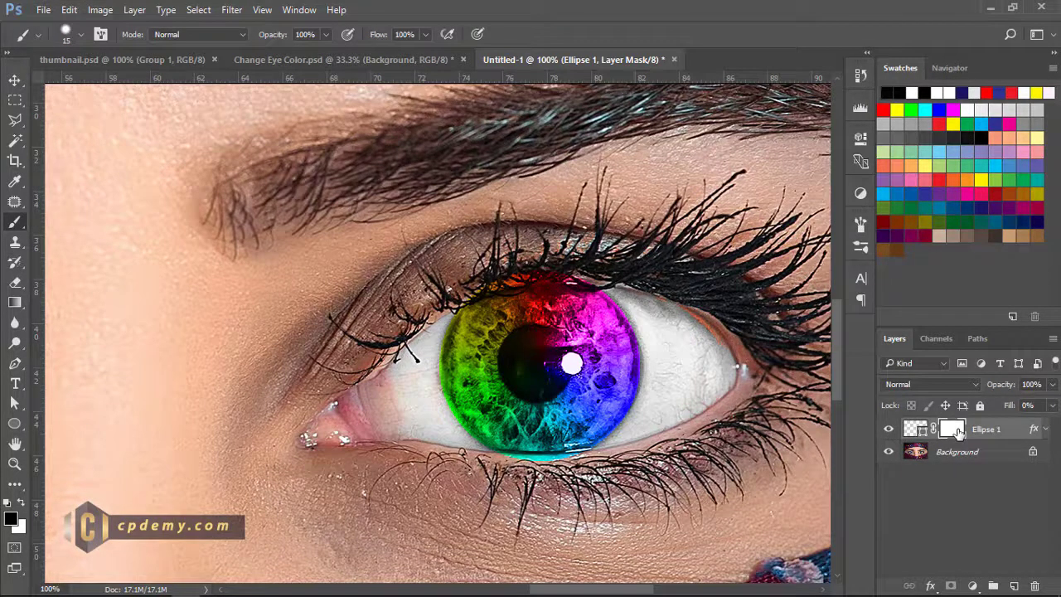
- Invert the ellipse layer's mask to black, and invert it back to white
key(ctrl+i)
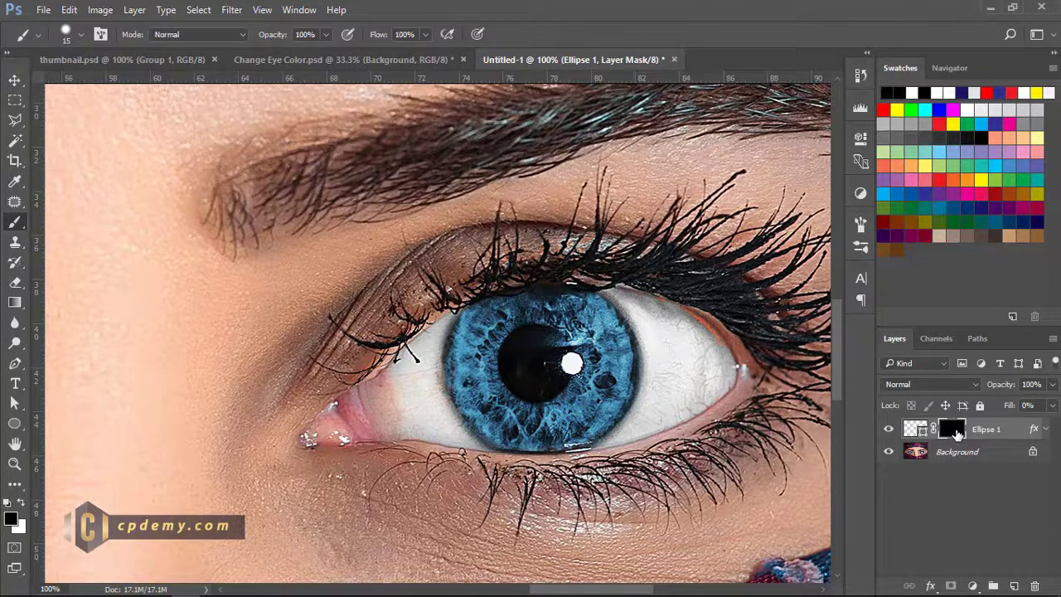
key(ctrl+i)
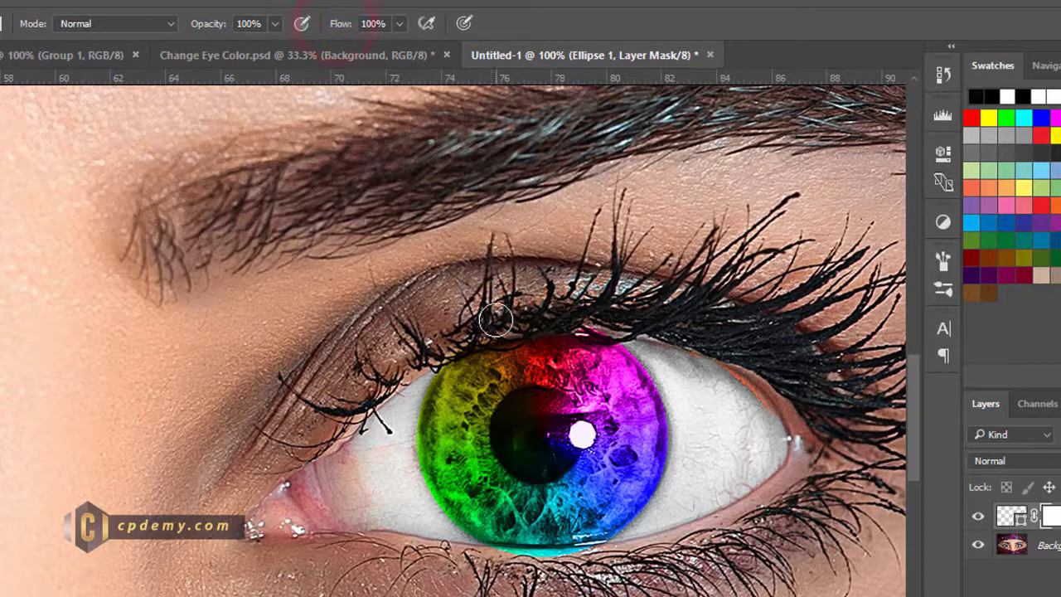
- Paint black on the ellipse layer's mask around the iris edge to hide rainbow colour spilling onto the eyelid and eye white
mouse_move(472, 328)
mouse_down()
mouse_move(556, 309)
mouse_move(649, 332)
mouse_move(630, 329)
mouse_move(669, 355)
mouse_up()
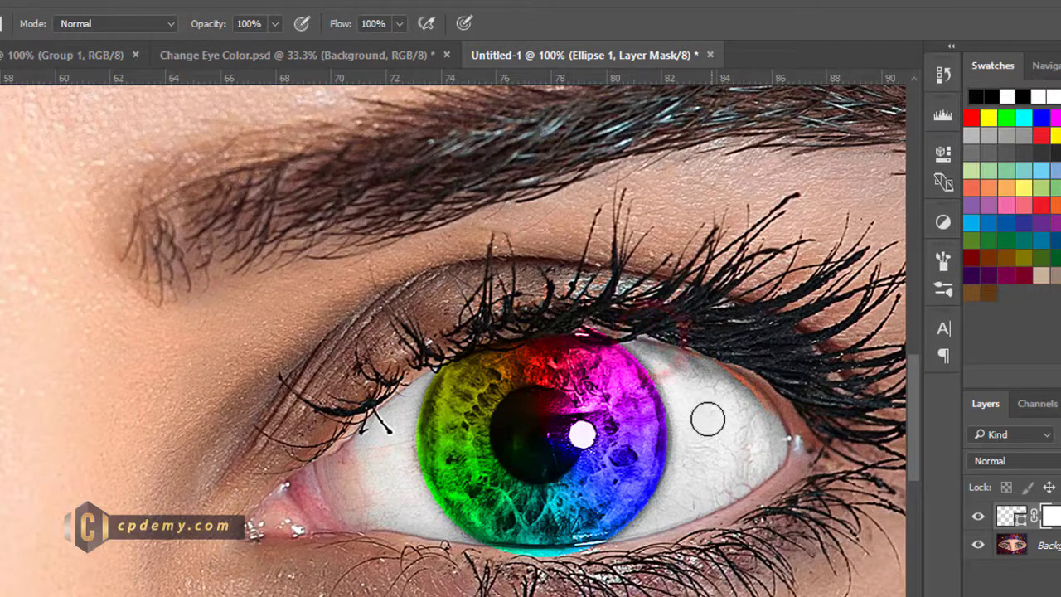
drag(703, 424, 703, 444)
drag(389, 500, 379, 474)
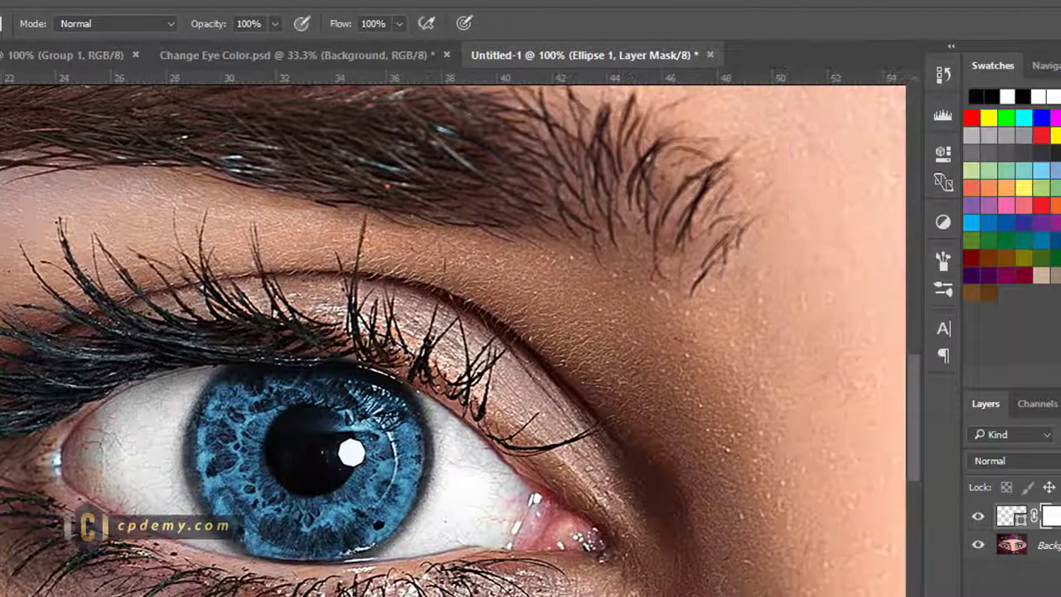
- Draw a second black ellipse over the other eye's iris and stretch its height to cover the iris, about 249 × 235 px
click(15, 424)
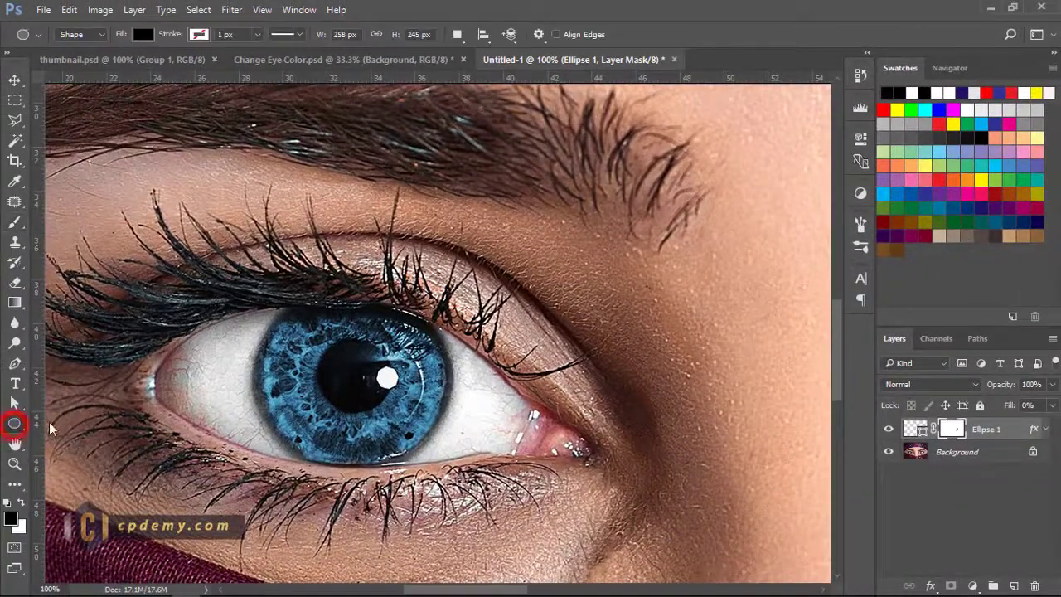
right_click(16, 432)
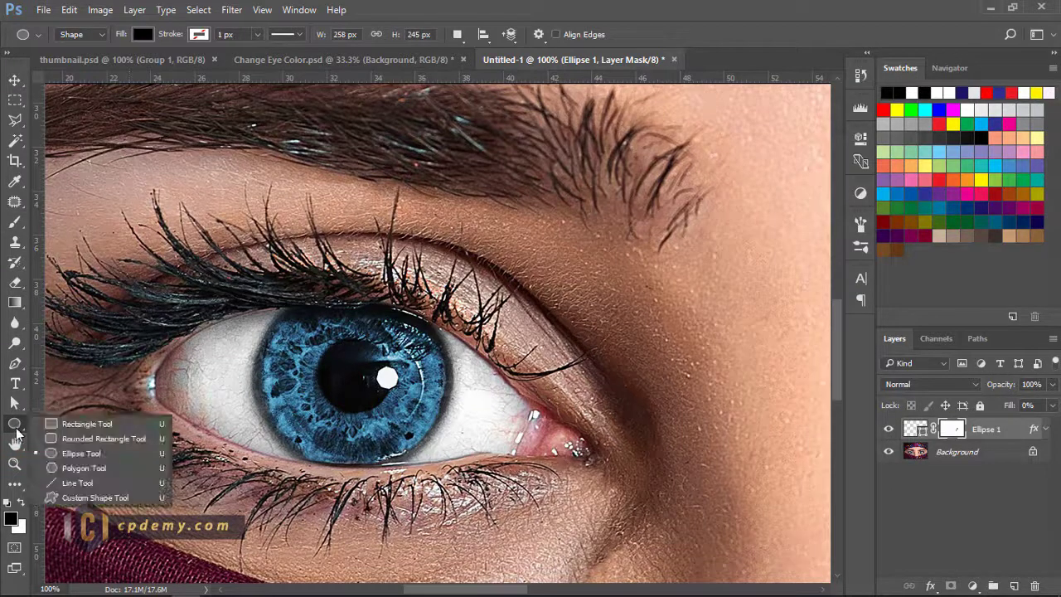
click(97, 455)
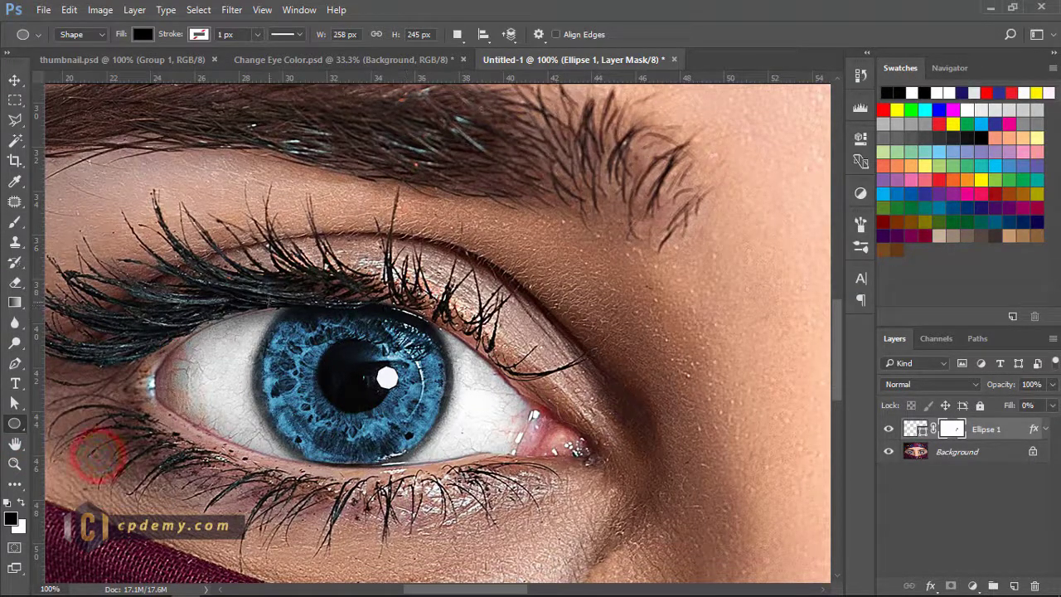
drag(256, 301, 449, 471)
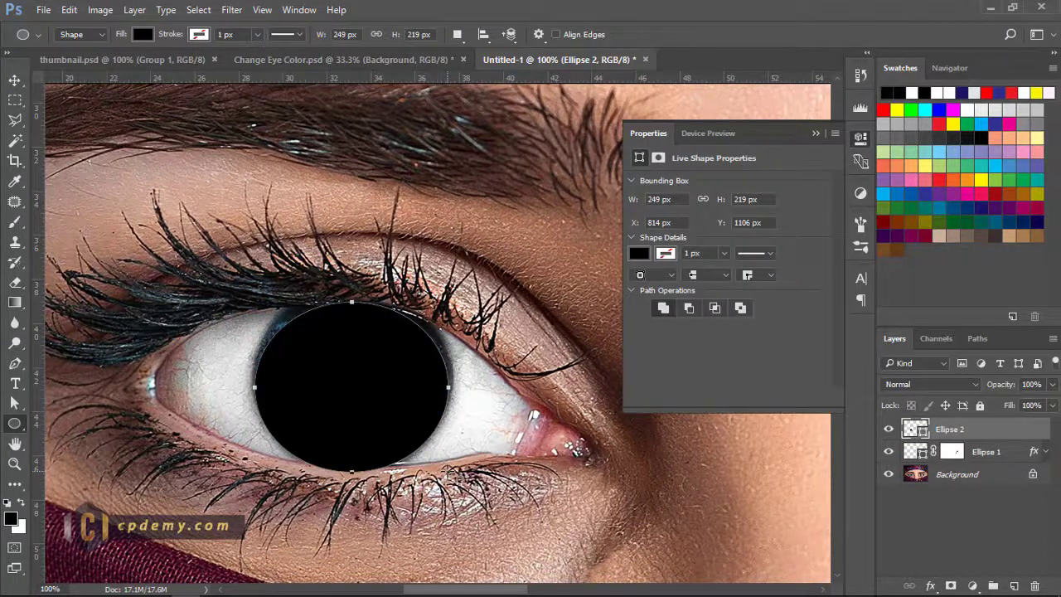
key(ctrl+t)
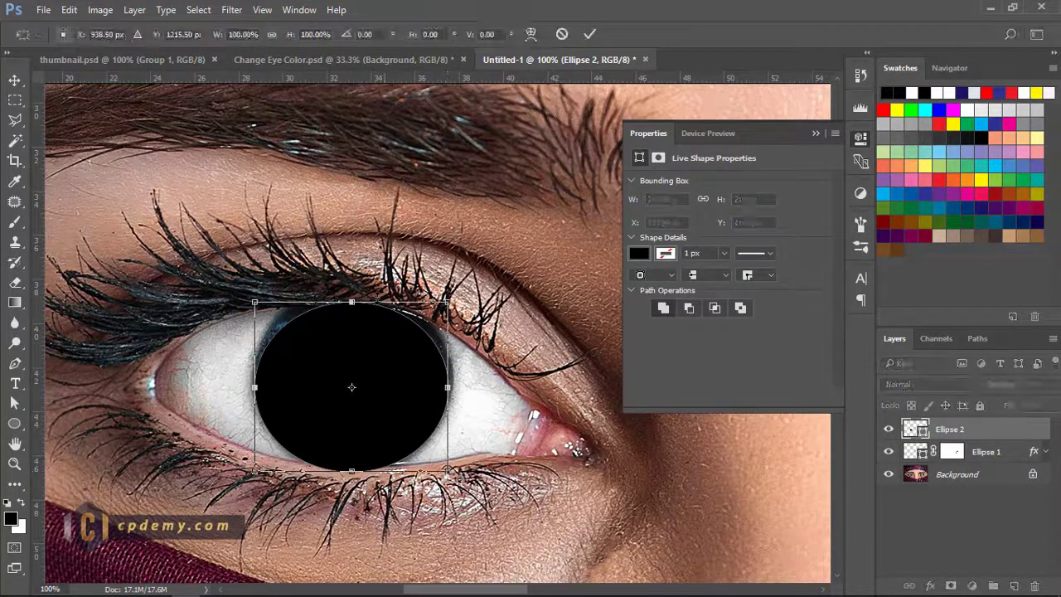
drag(351, 301, 352, 289)
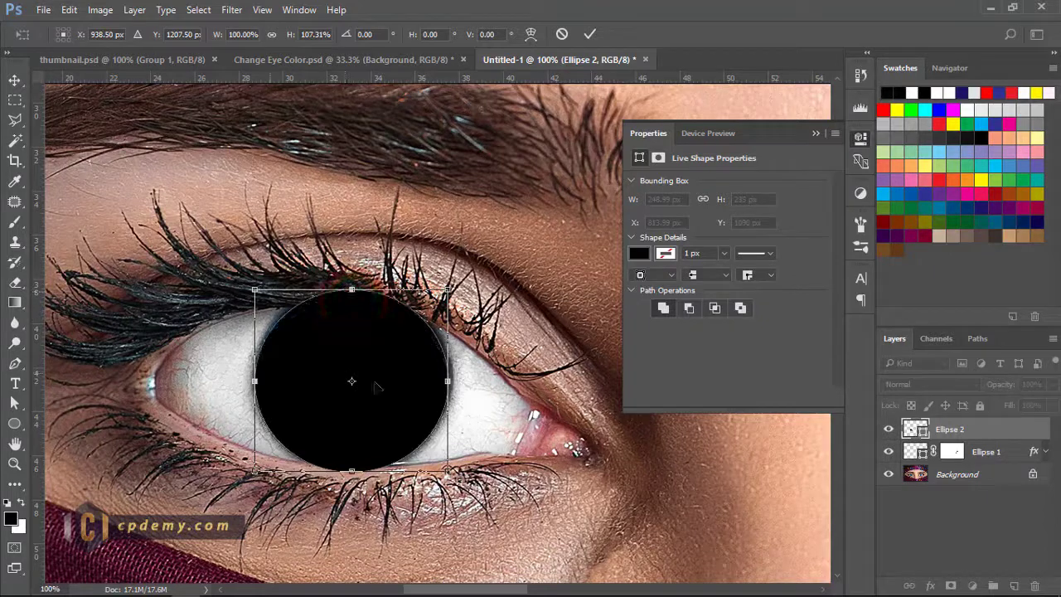
key(Return)
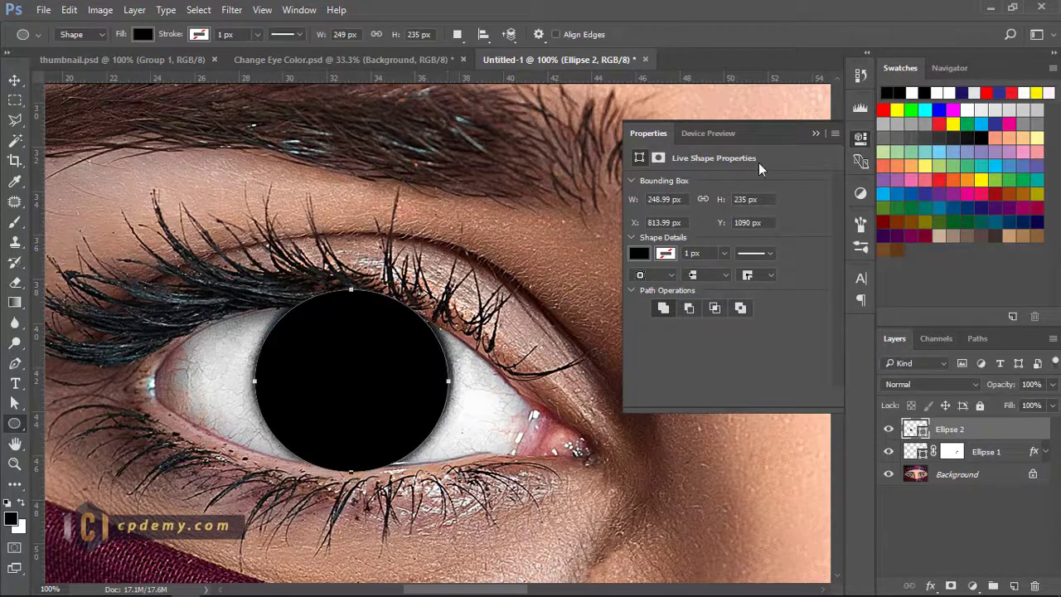
- Copy the Gradient Overlay effect from the Ellipse 1 layer to Ellipse 2 and set Ellipse 2's fill to 0%
click(814, 133)
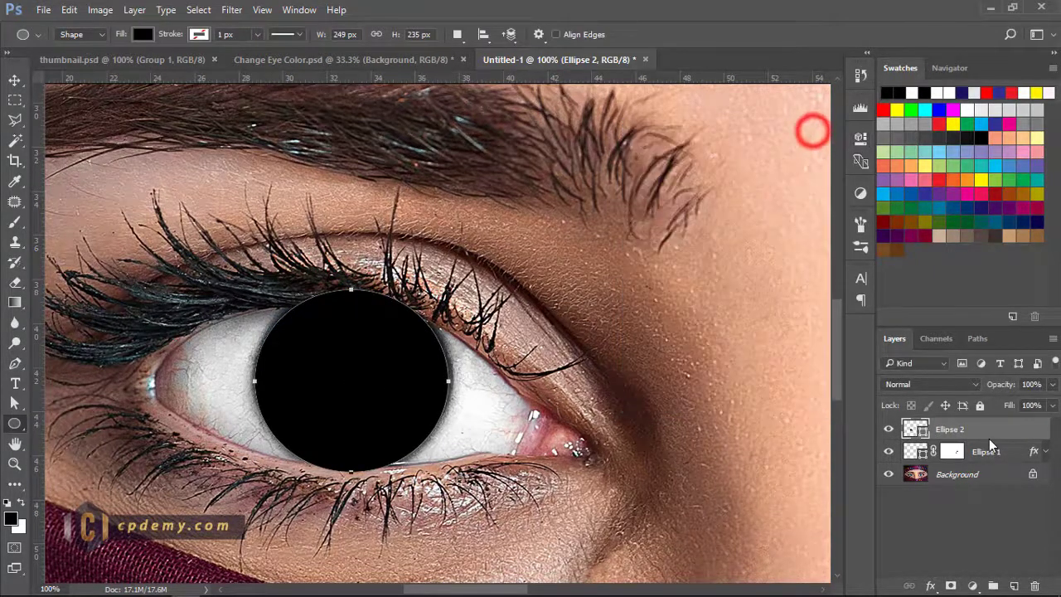
click(1033, 452)
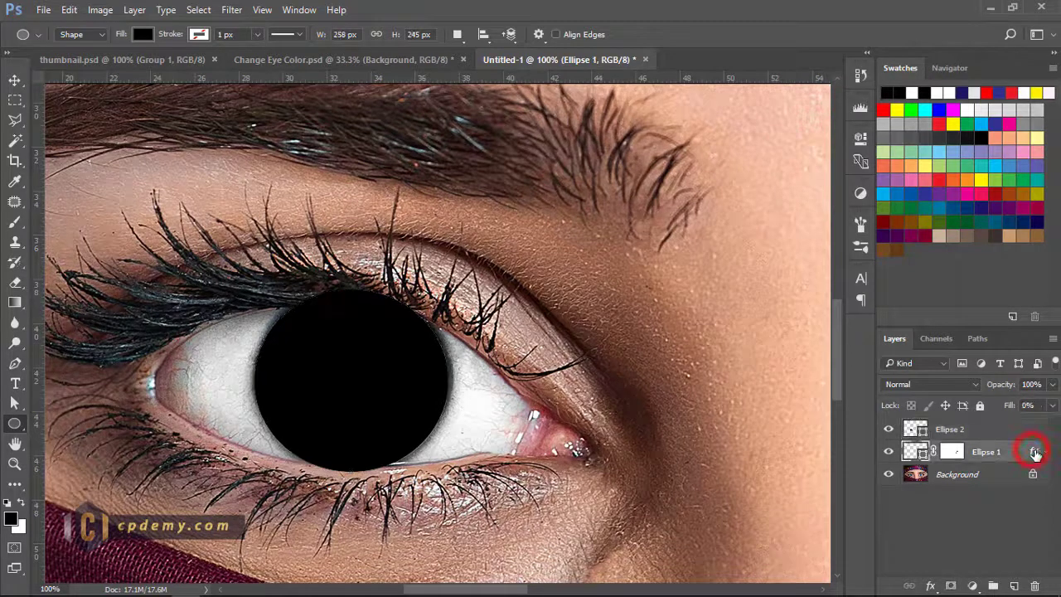
drag(1035, 452, 1035, 431)
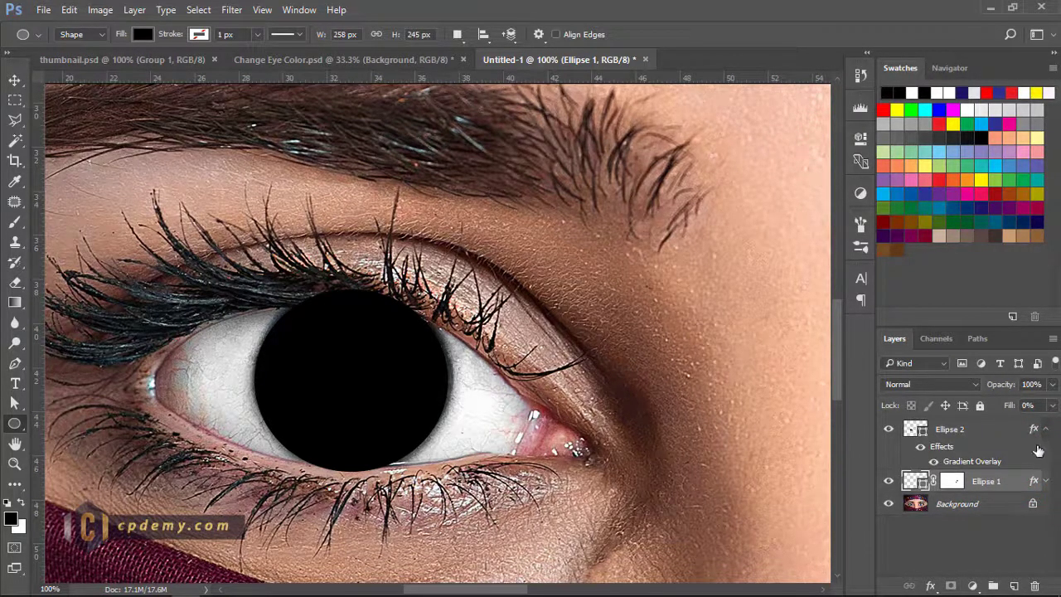
click(1045, 429)
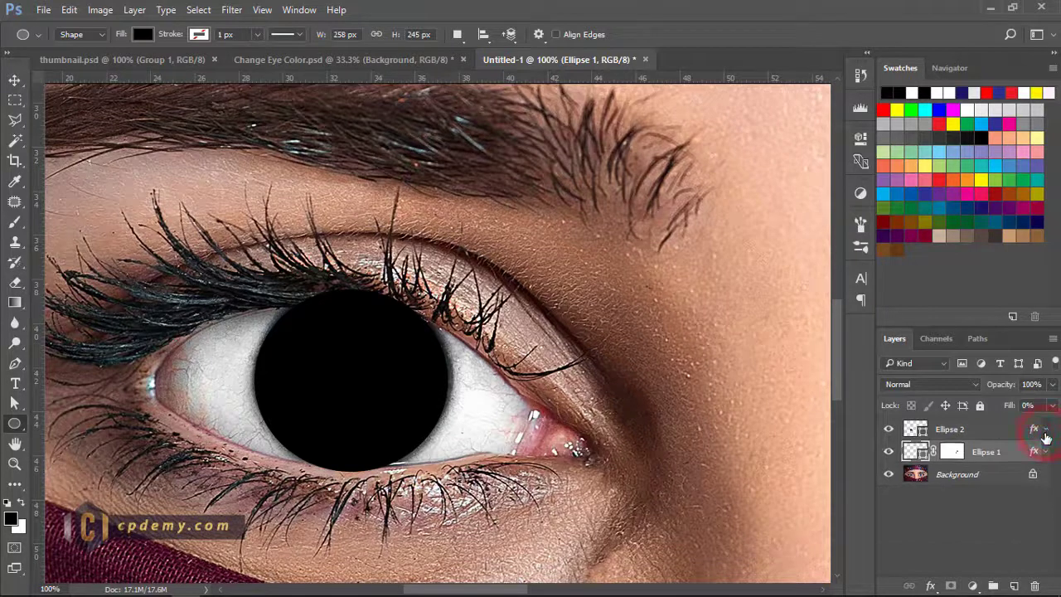
click(979, 429)
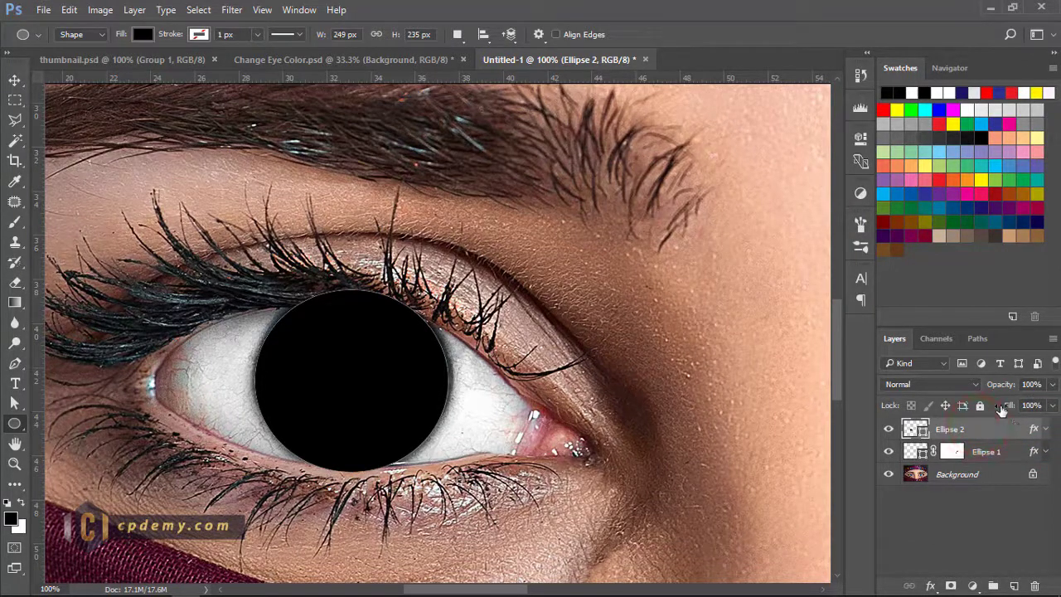
drag(1009, 411, 840, 412)
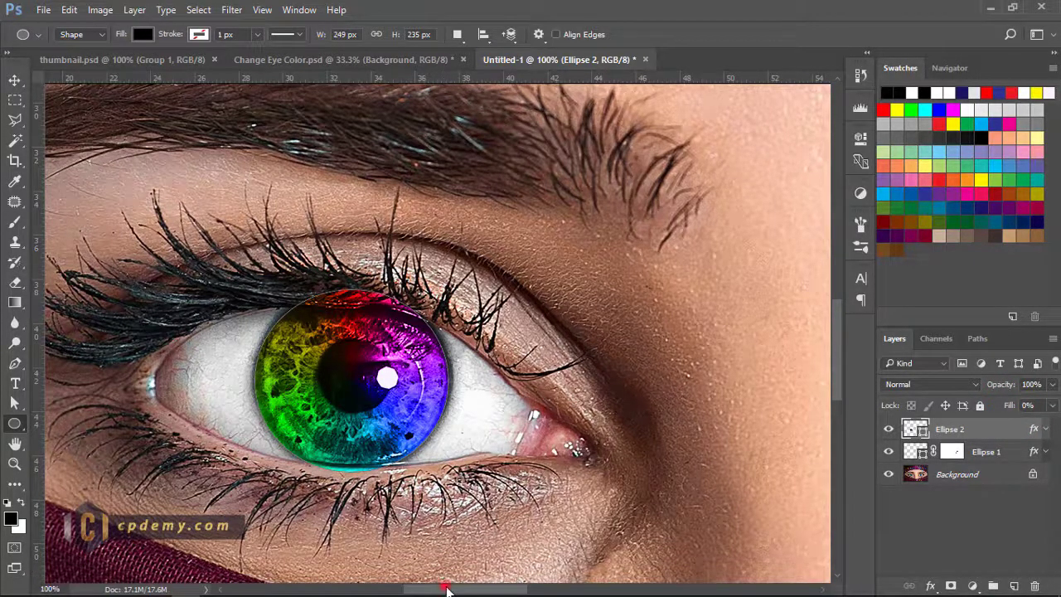
- Reverse the gradient in Ellipse 2's Gradient Overlay and apply the layer style
drag(445, 589, 461, 588)
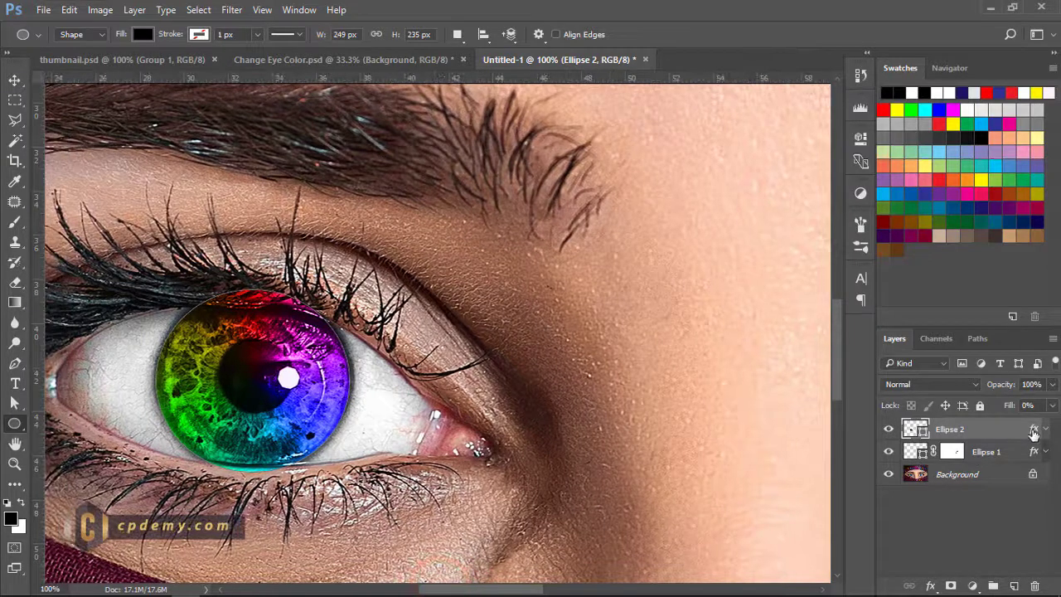
double_click(1032, 429)
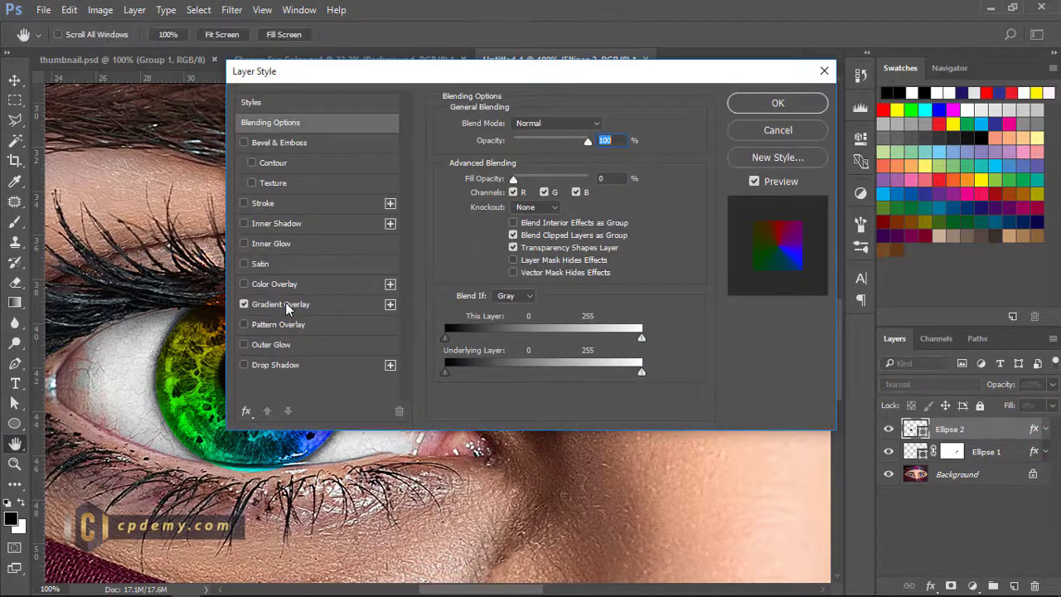
click(287, 305)
drag(554, 83, 715, 76)
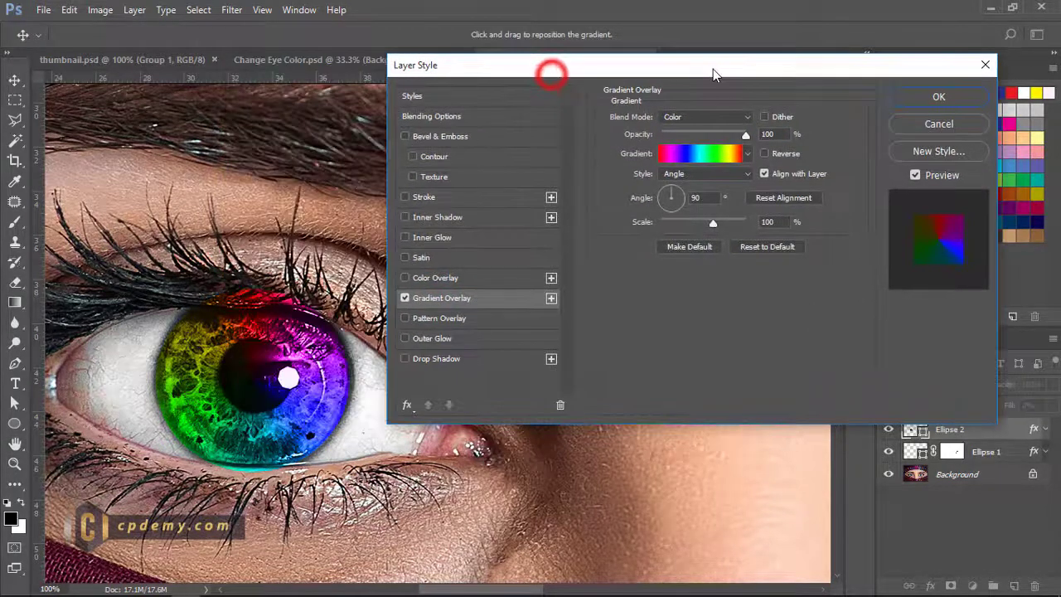
click(776, 154)
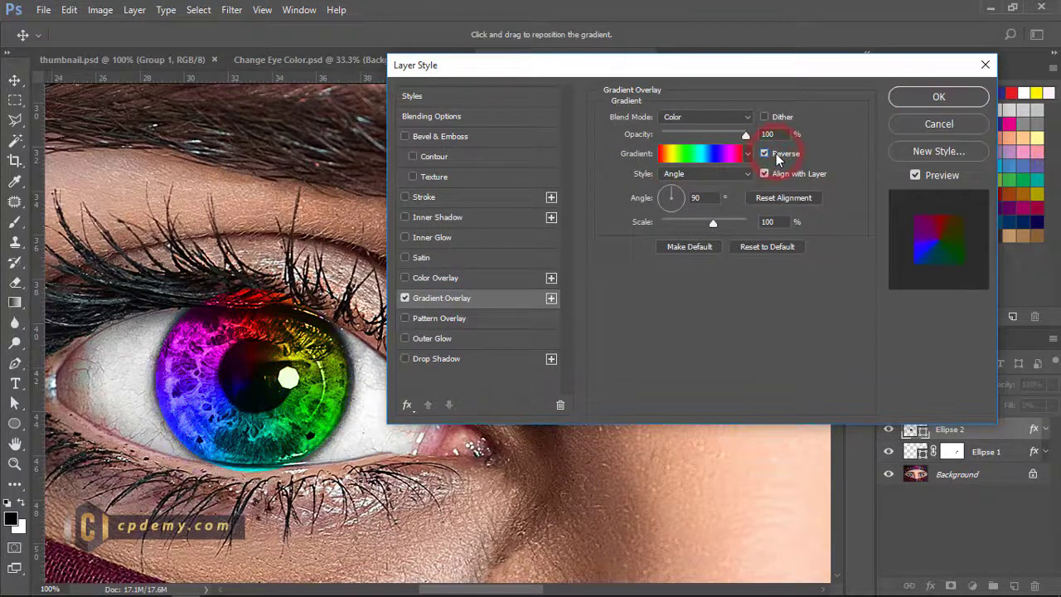
click(919, 98)
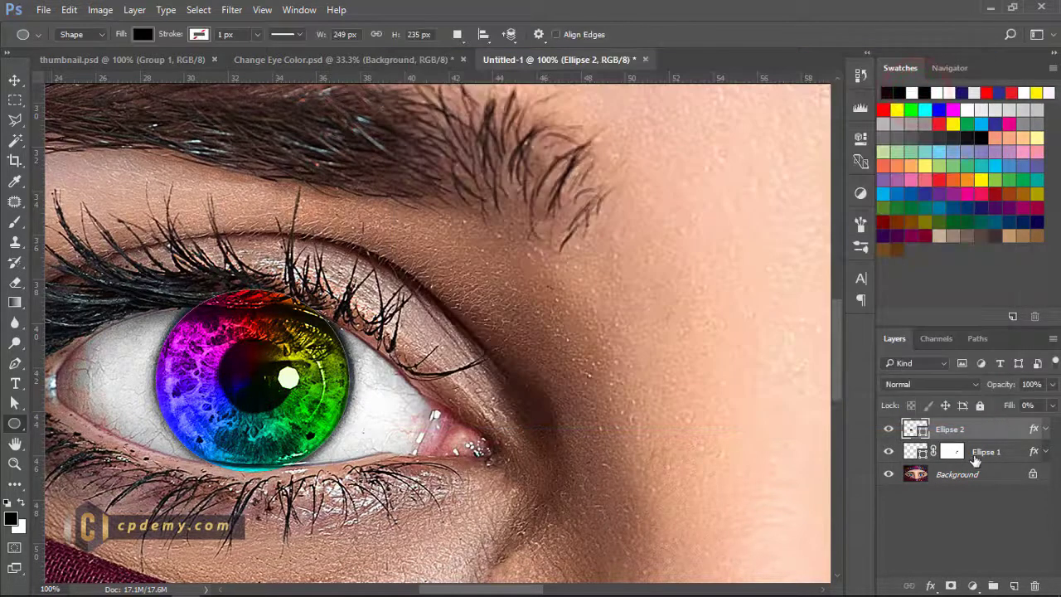
- Add a layer mask to Ellipse 2 and brush black along the iris's upper and lower edges to hide rainbow colour on the eyelids
click(951, 586)
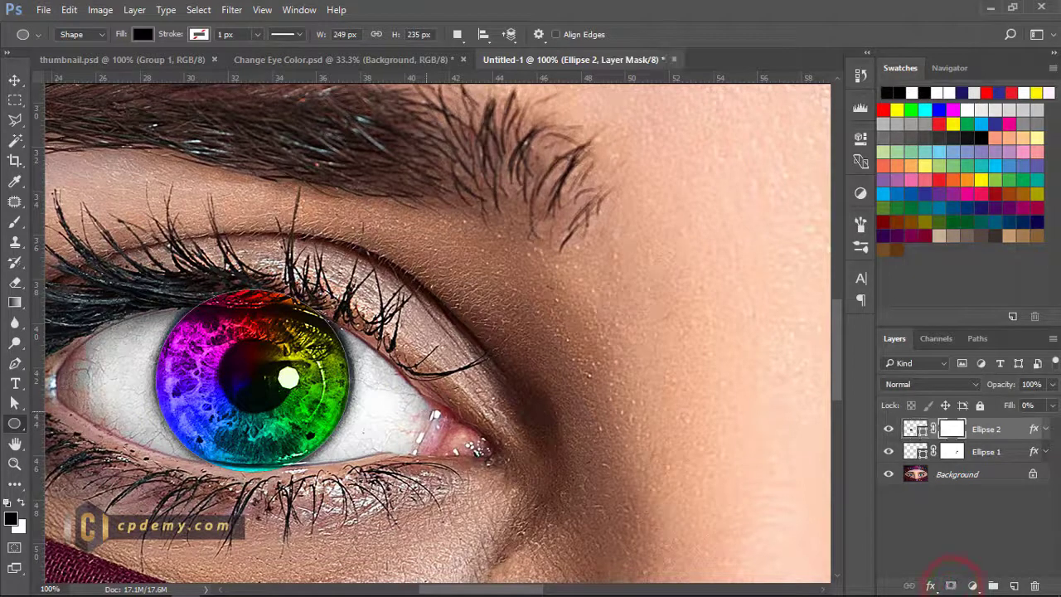
click(14, 222)
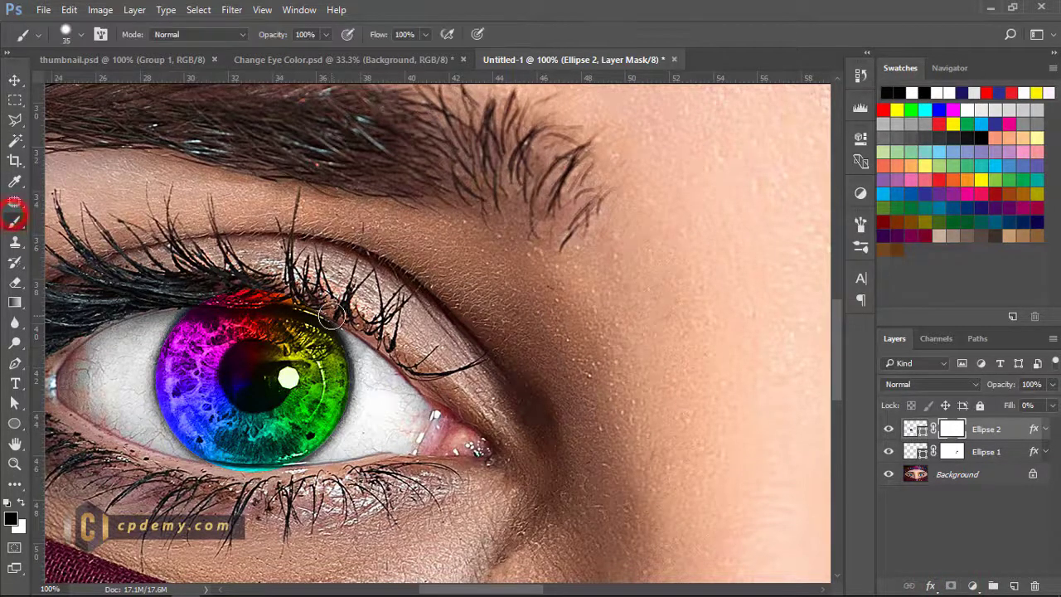
mouse_move(293, 291)
mouse_down()
mouse_move(192, 292)
mouse_move(282, 292)
mouse_up()
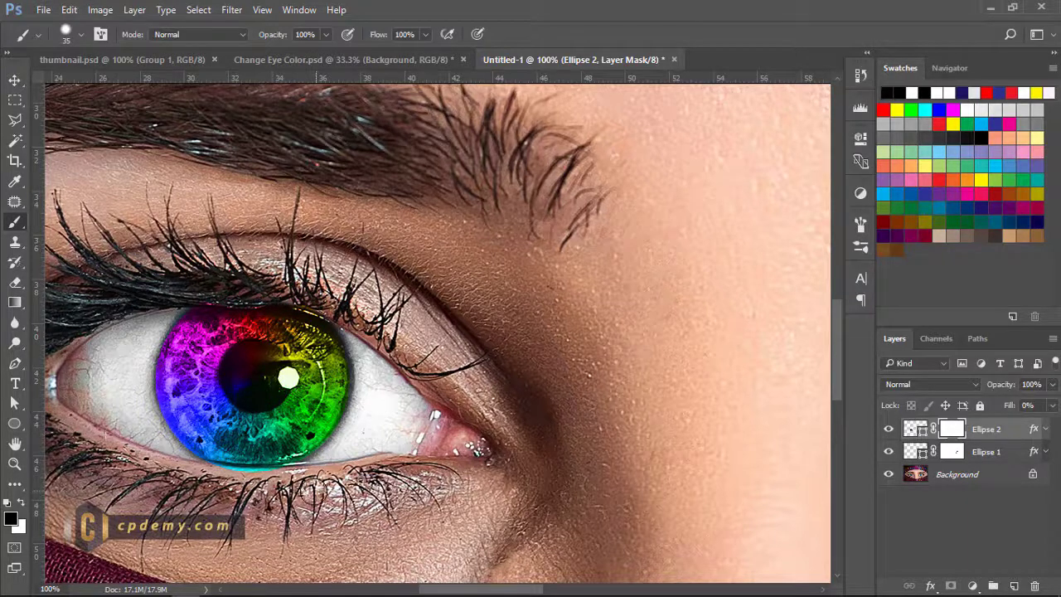
drag(281, 486, 196, 477)
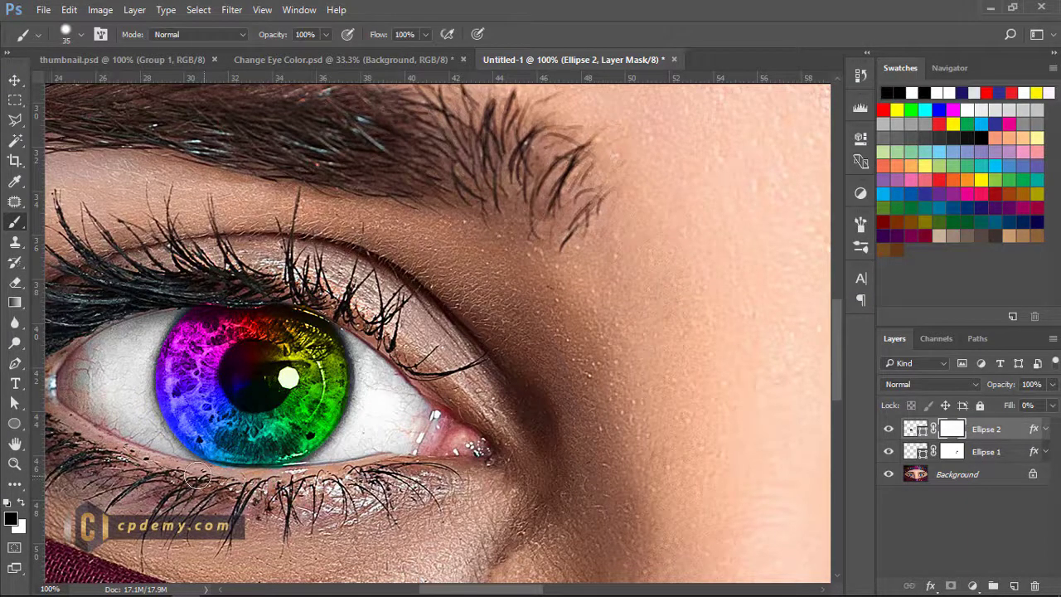
key(ctrl+0)
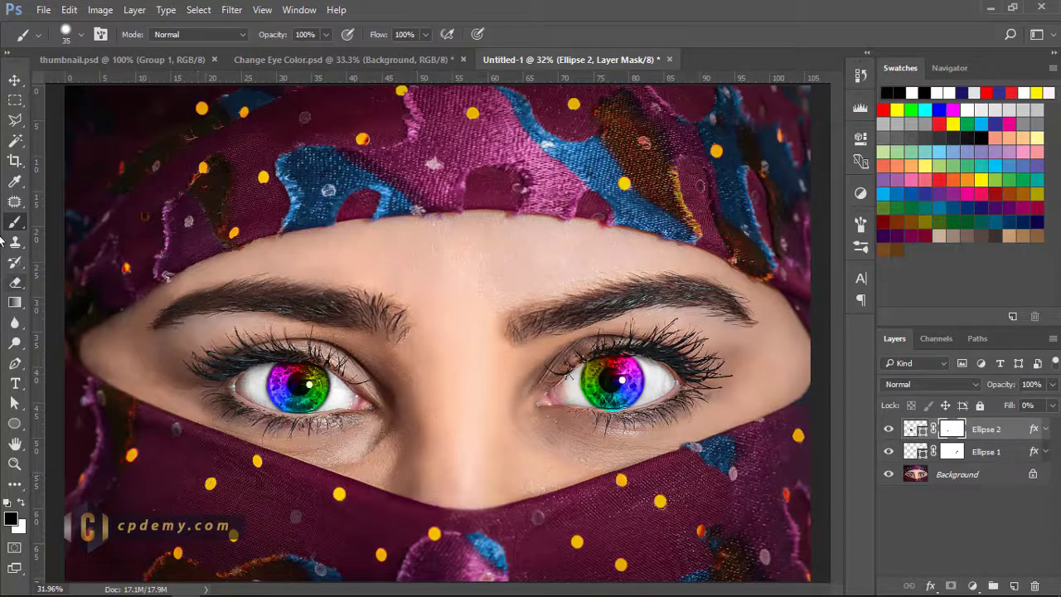
- Hide the Ellipse 1 layer and load its shape as a selection around the iris
click(14, 80)
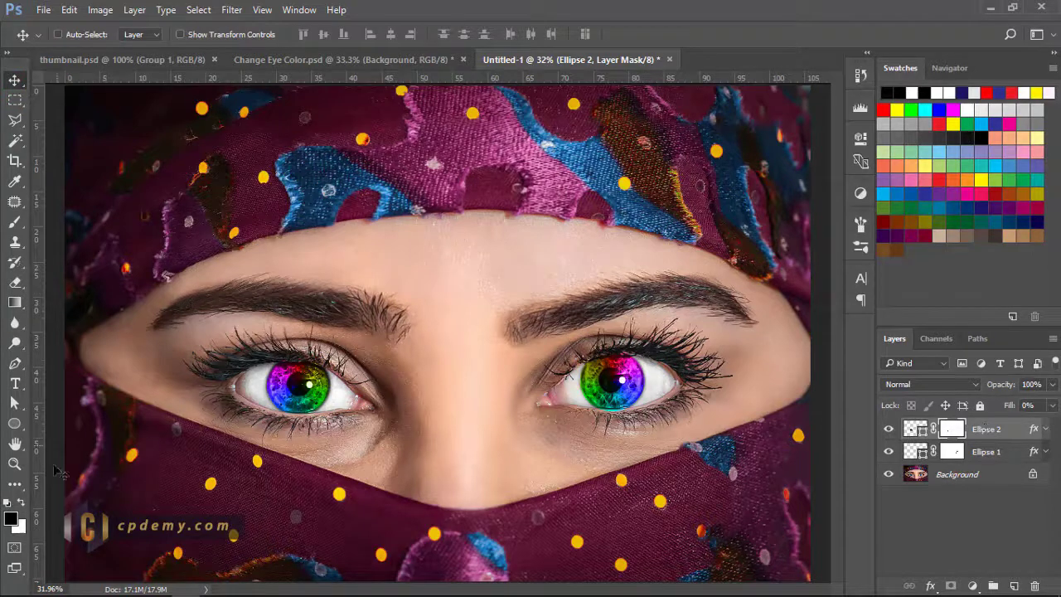
click(15, 465)
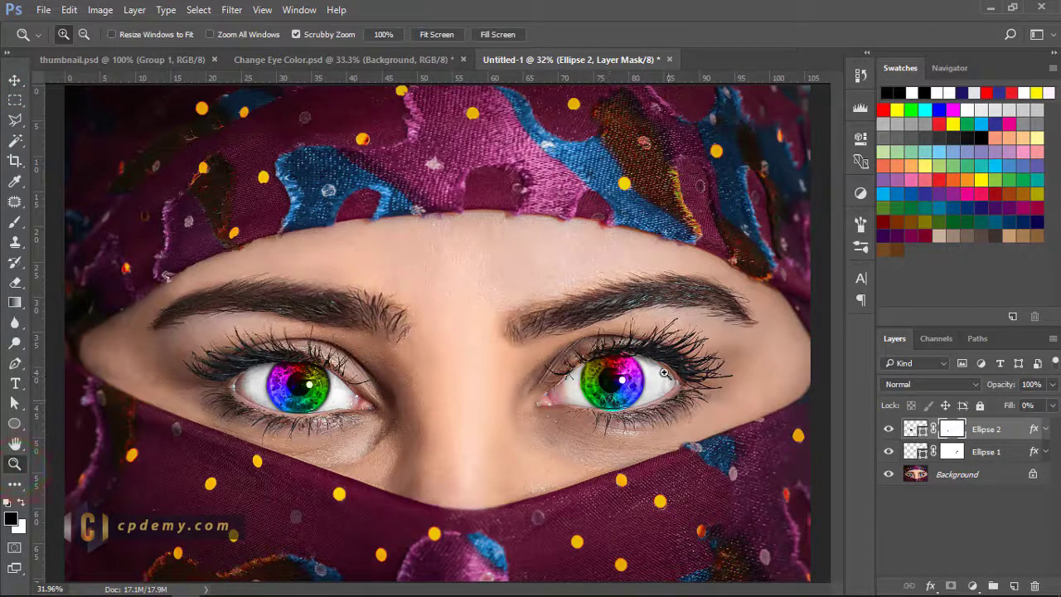
drag(646, 384, 671, 384)
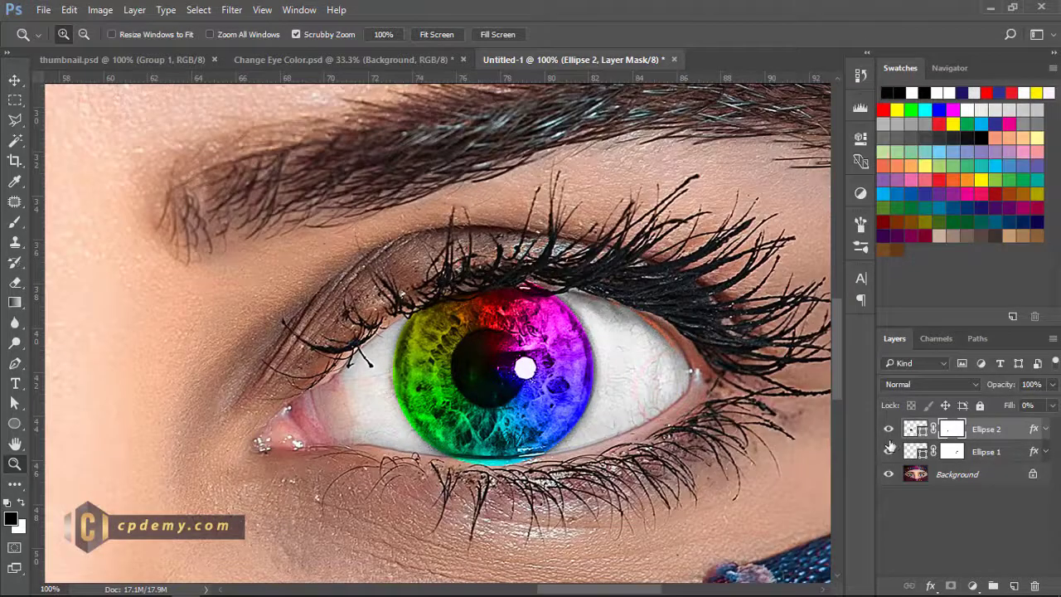
click(999, 449)
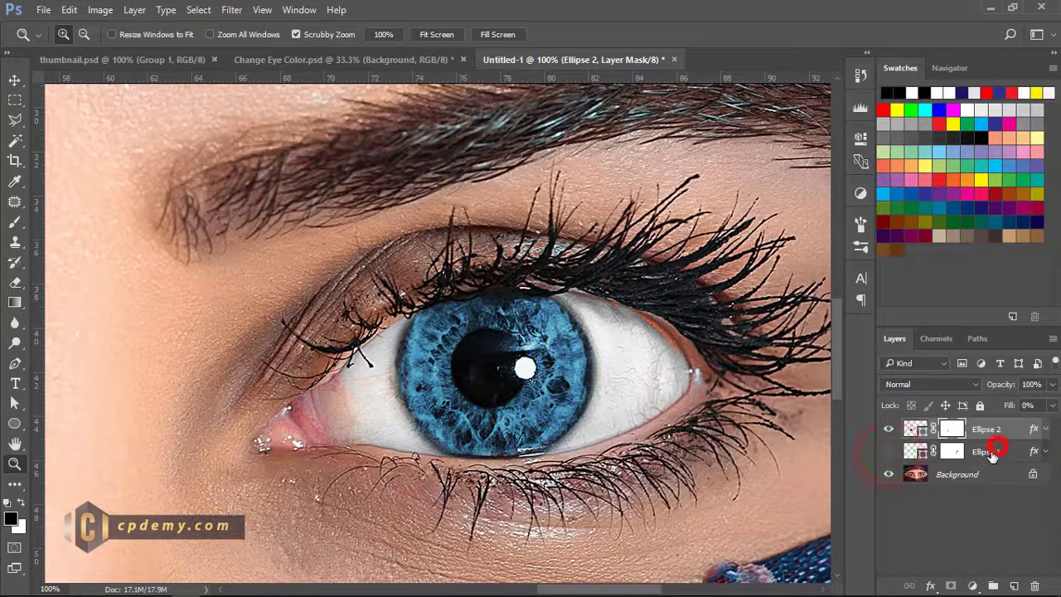
ctrl+click(920, 457)
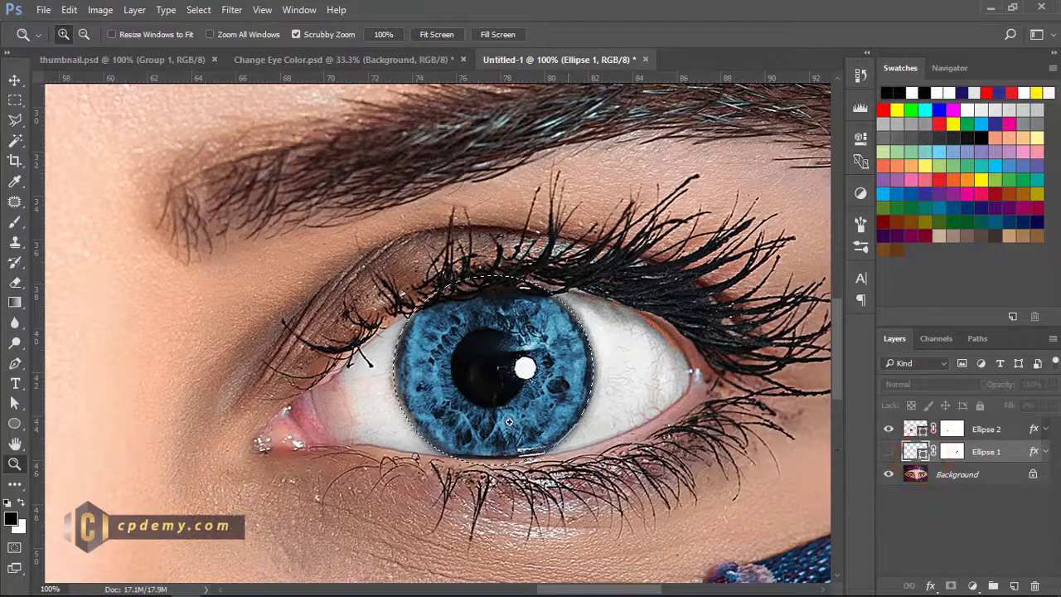
- Add a Hue/Saturation adjustment above the Background for the selected iris, with hue -24 and saturation +18
click(954, 473)
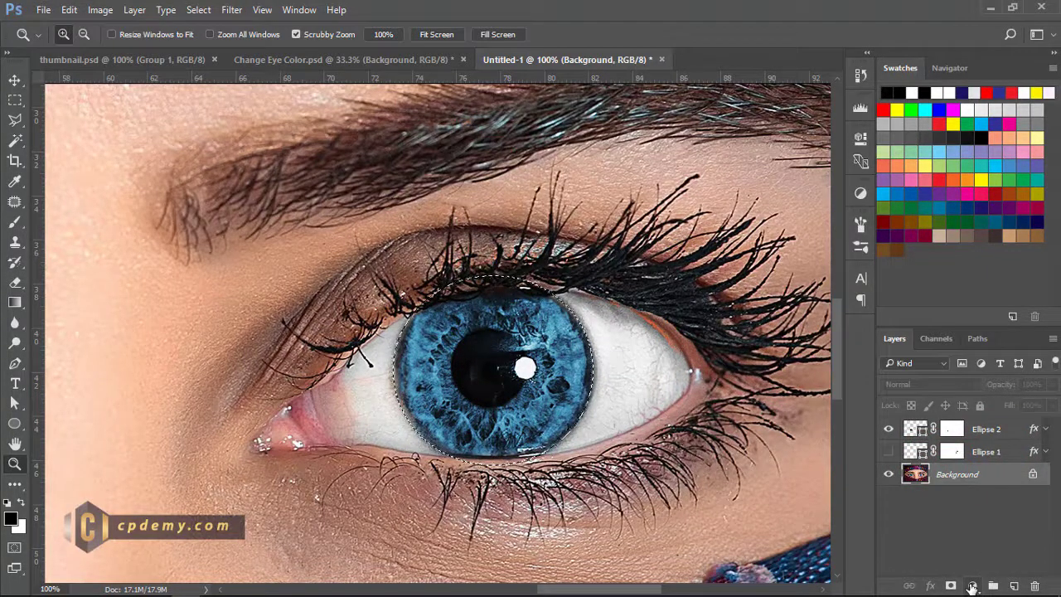
click(973, 586)
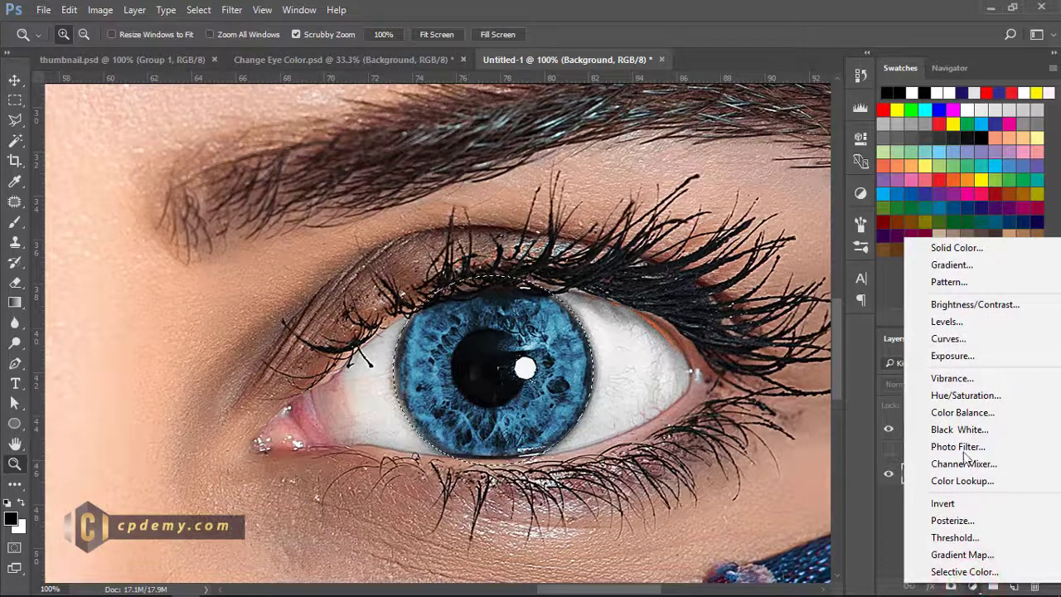
click(959, 398)
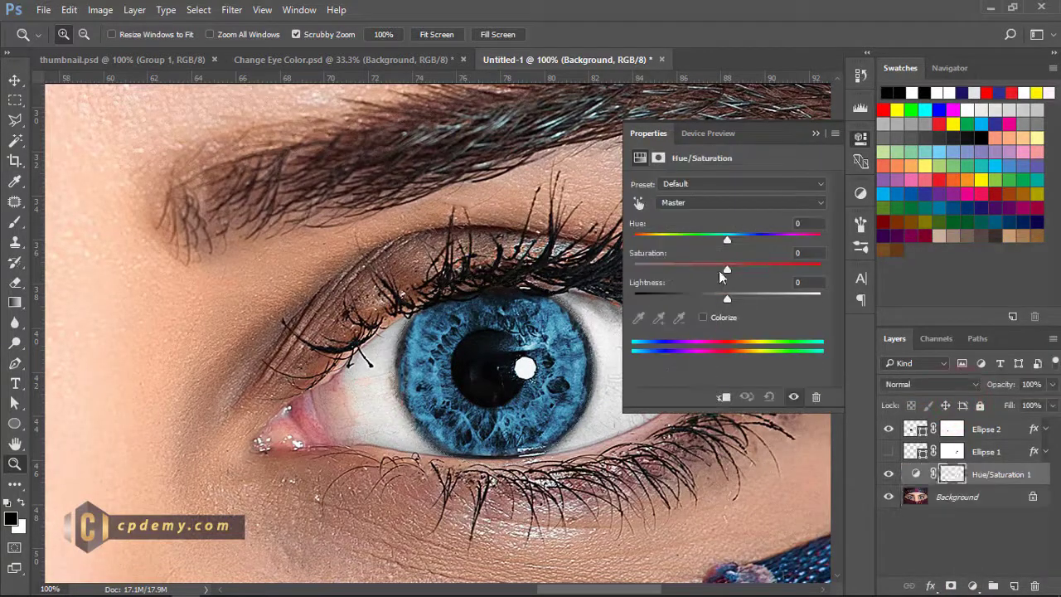
mouse_move(725, 239)
mouse_down()
mouse_move(635, 242)
mouse_move(820, 238)
mouse_move(705, 236)
mouse_up()
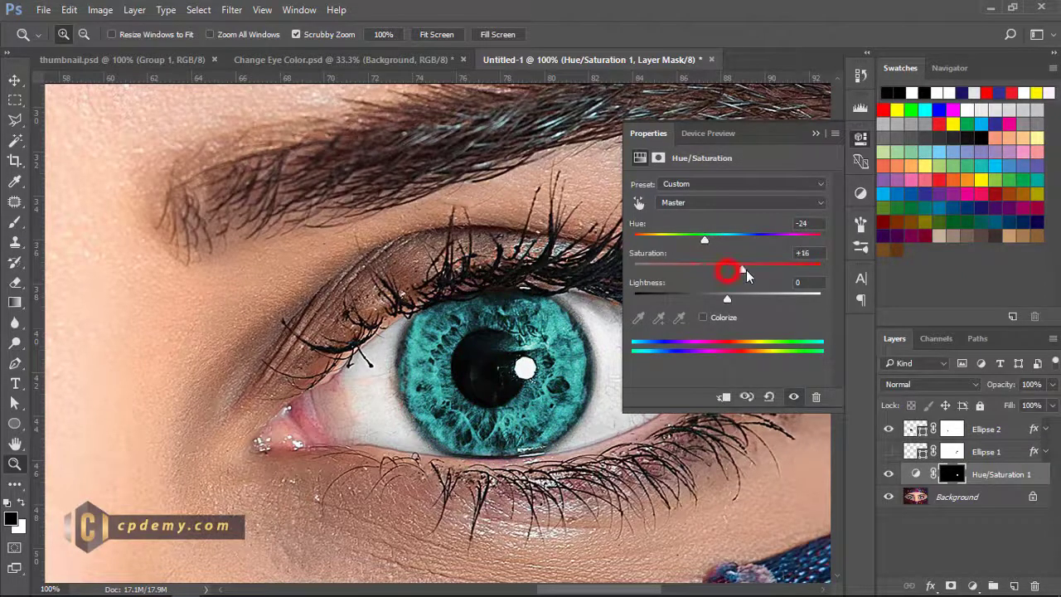
mouse_move(763, 274)
mouse_down()
mouse_move(680, 268)
mouse_move(744, 273)
mouse_up()
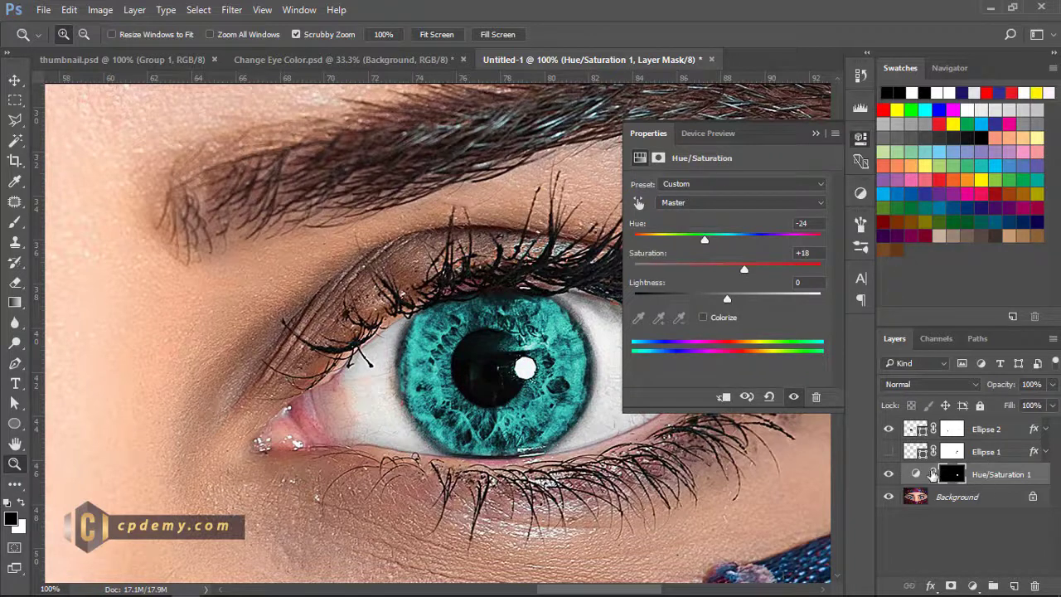
- Duplicate the Hue/Saturation layer and set the copy to Overlay blending, hue +59 and 65% opacity
key(ctrl+j)
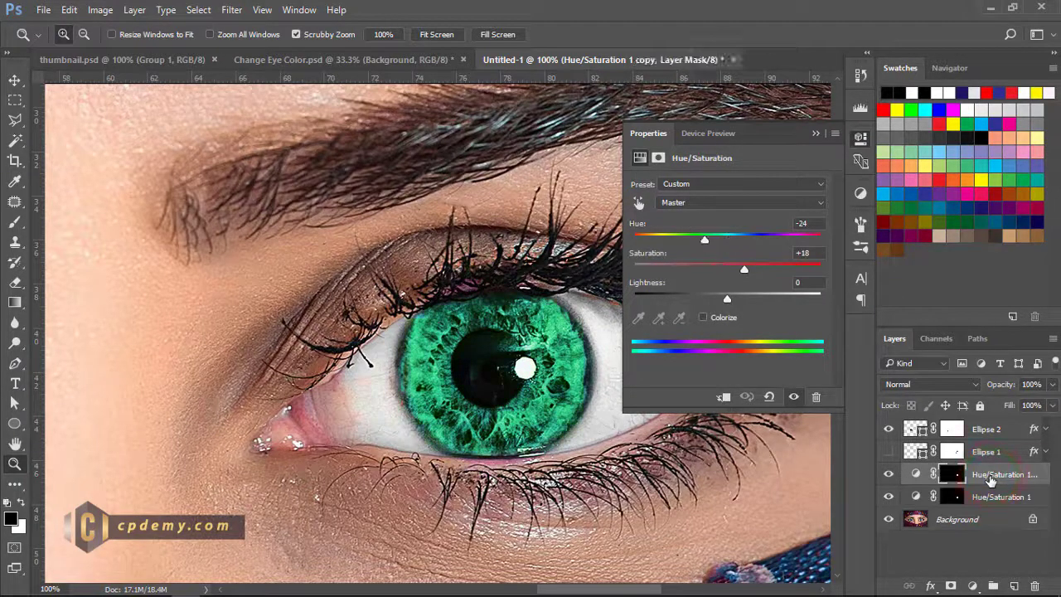
click(924, 385)
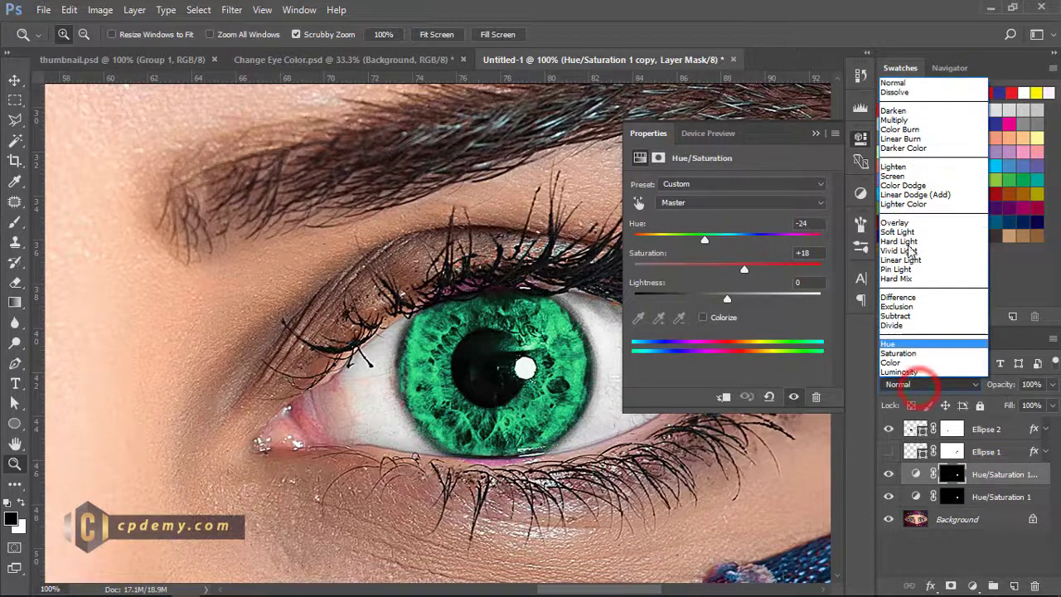
click(903, 228)
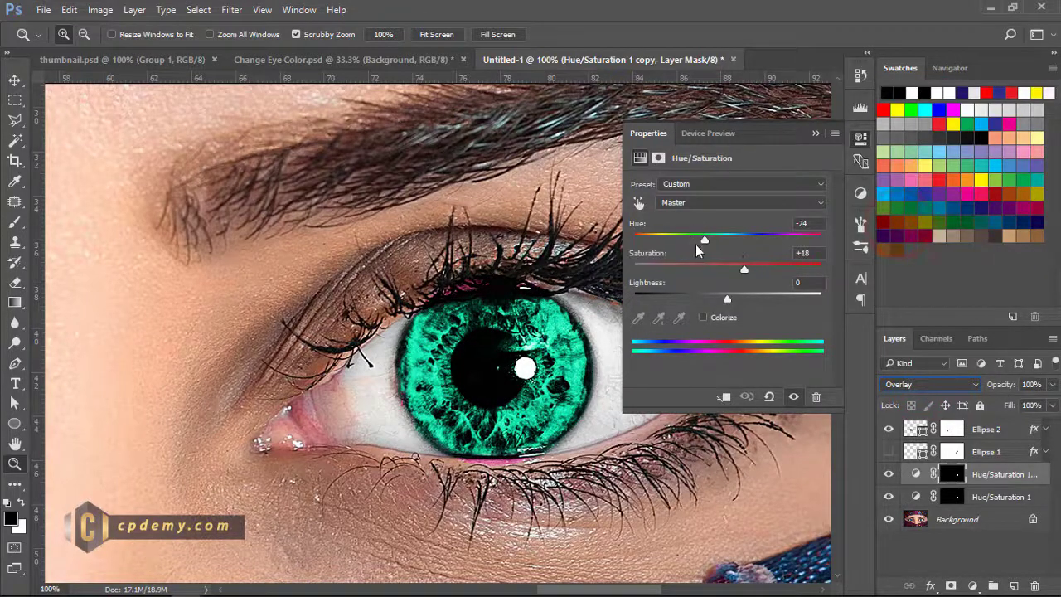
drag(695, 244, 775, 240)
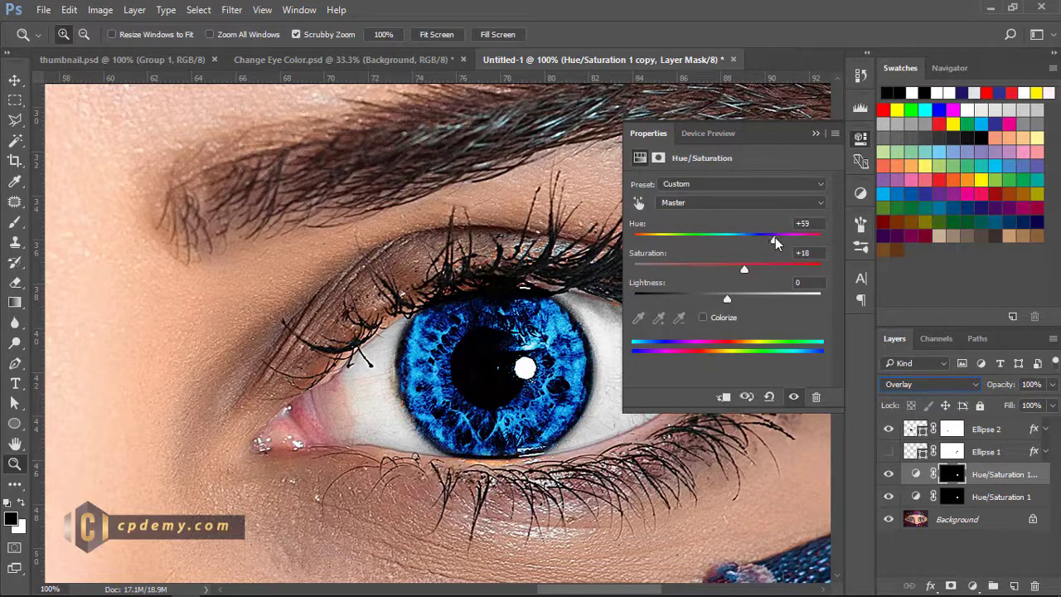
click(818, 135)
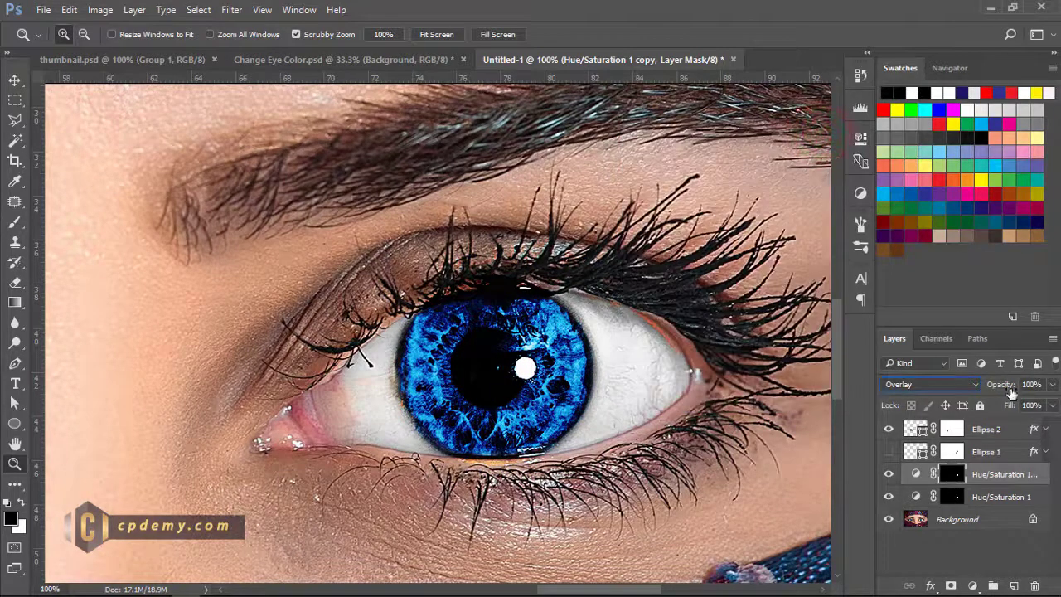
drag(1001, 385, 980, 391)
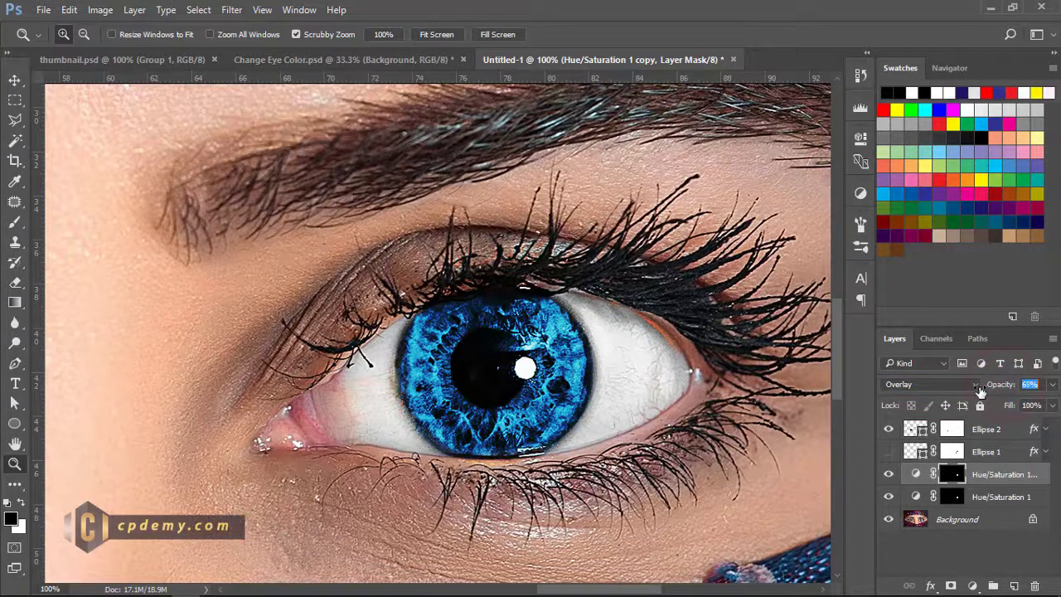
- Compare the eye with the adjustments hidden and shown, and set the lower Hue/Saturation layer's hue to +180
key(ctrl+0)
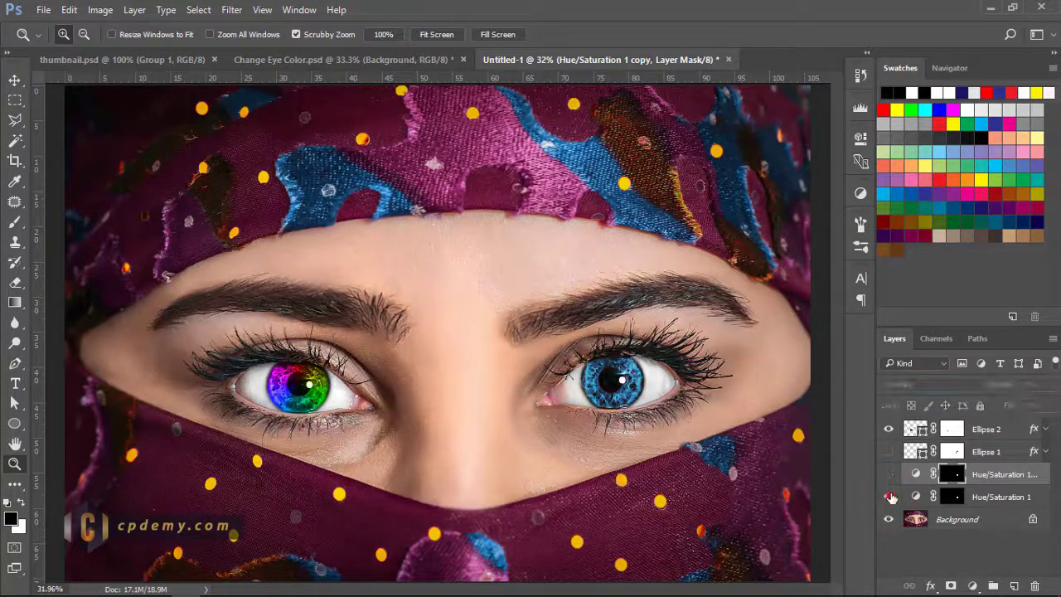
click(890, 475)
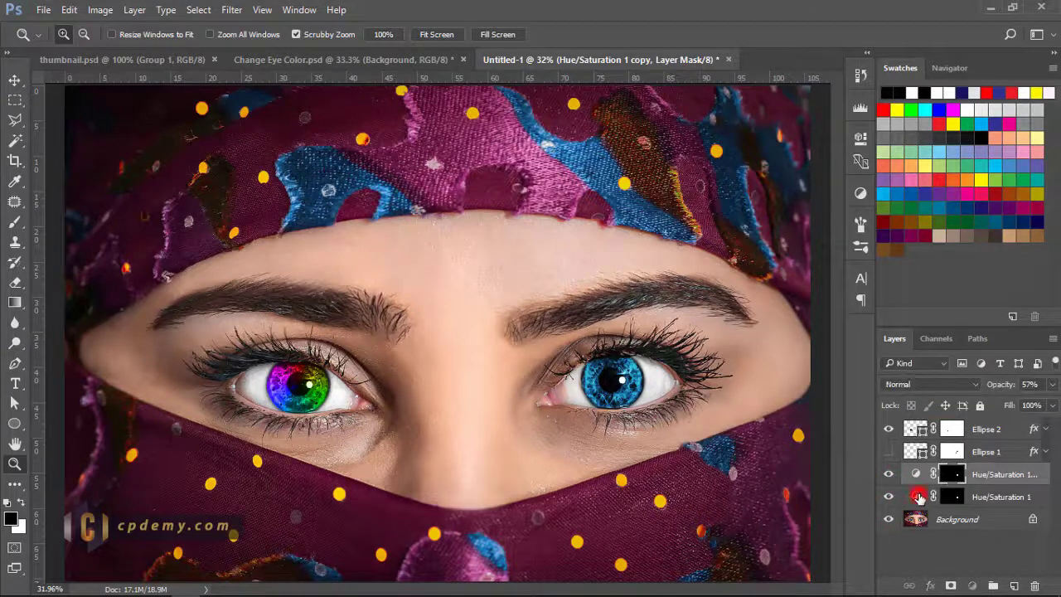
double_click(919, 498)
drag(736, 244, 827, 249)
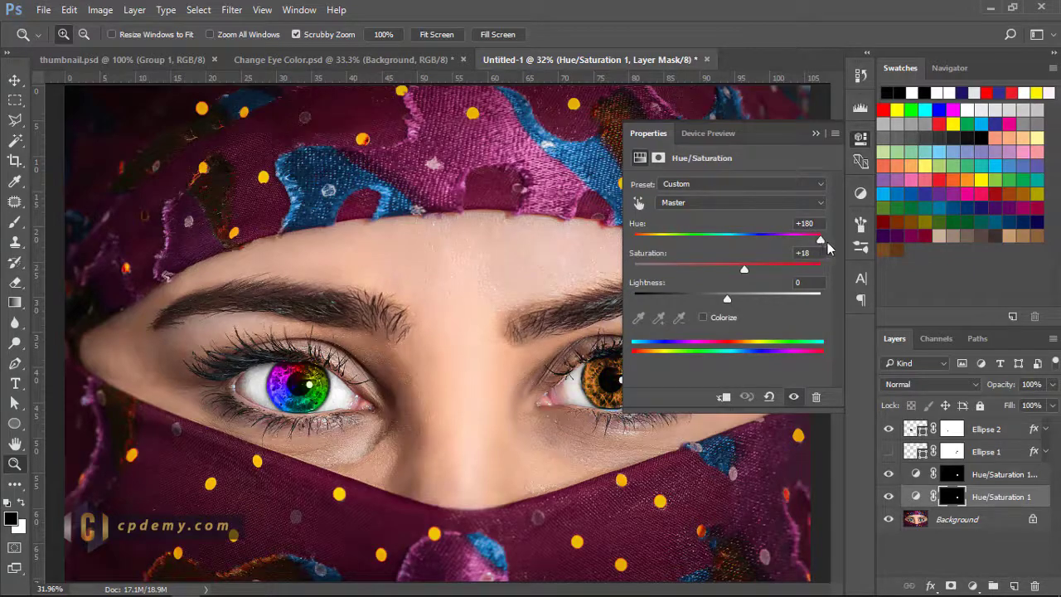
click(817, 134)
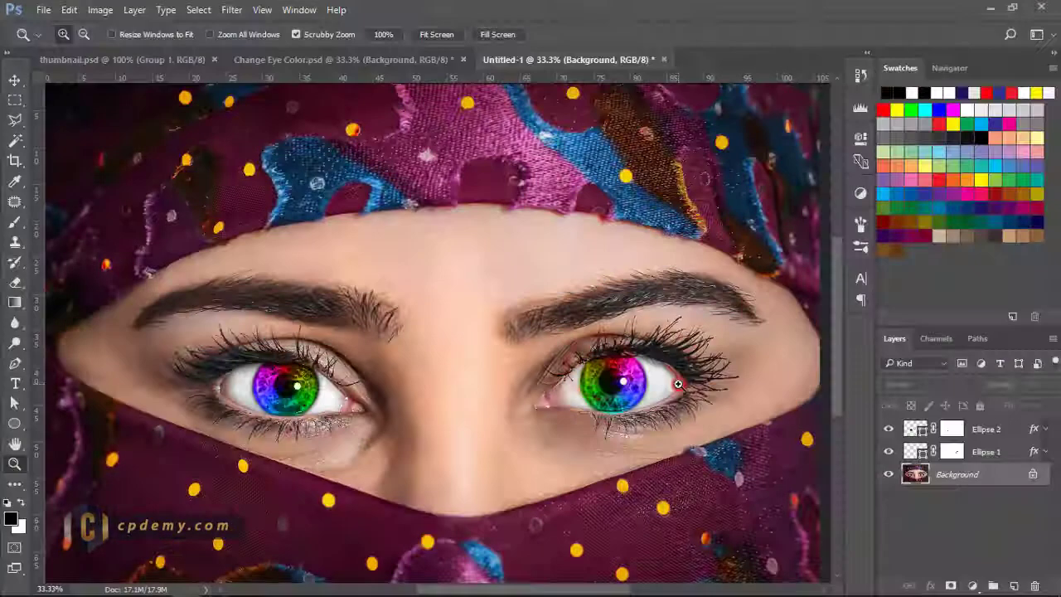
click(670, 379)
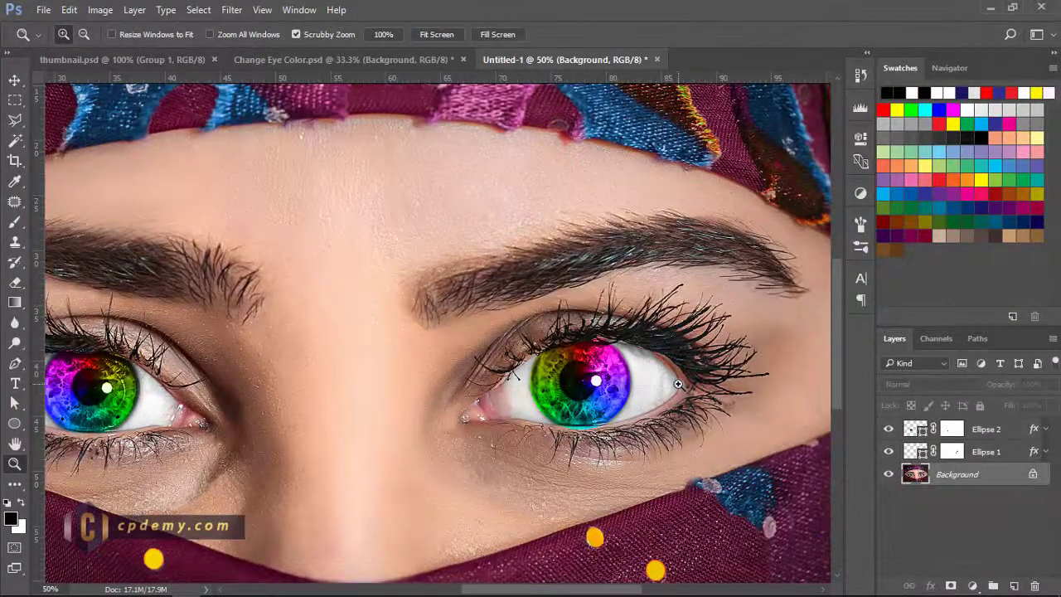